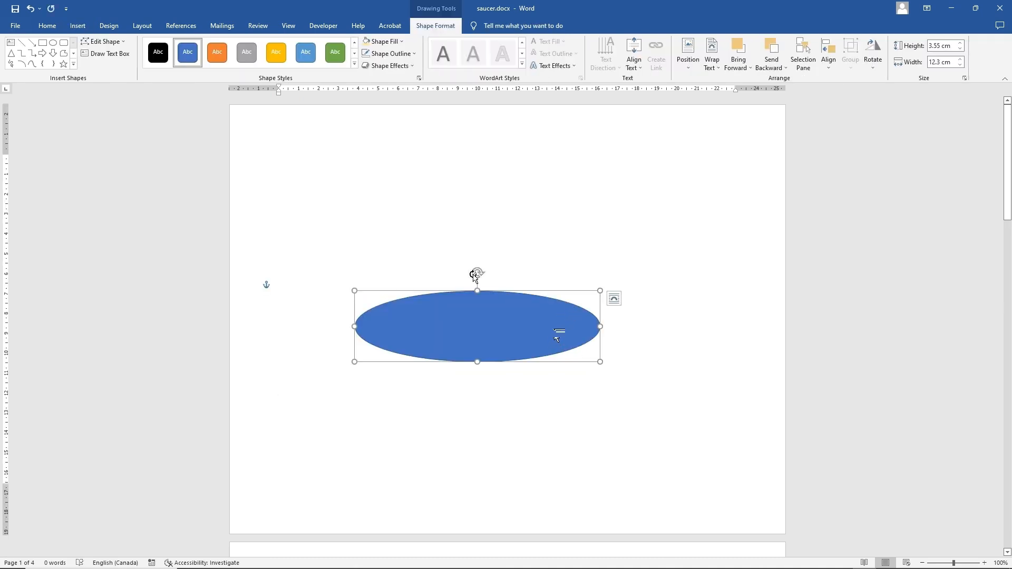
- Tilt the flat blue ellipse counterclockwise and shift it slightly up and to the right on the page
left_click_drag(477, 272, 463, 275)
left_click_drag(495, 325, 532, 303)
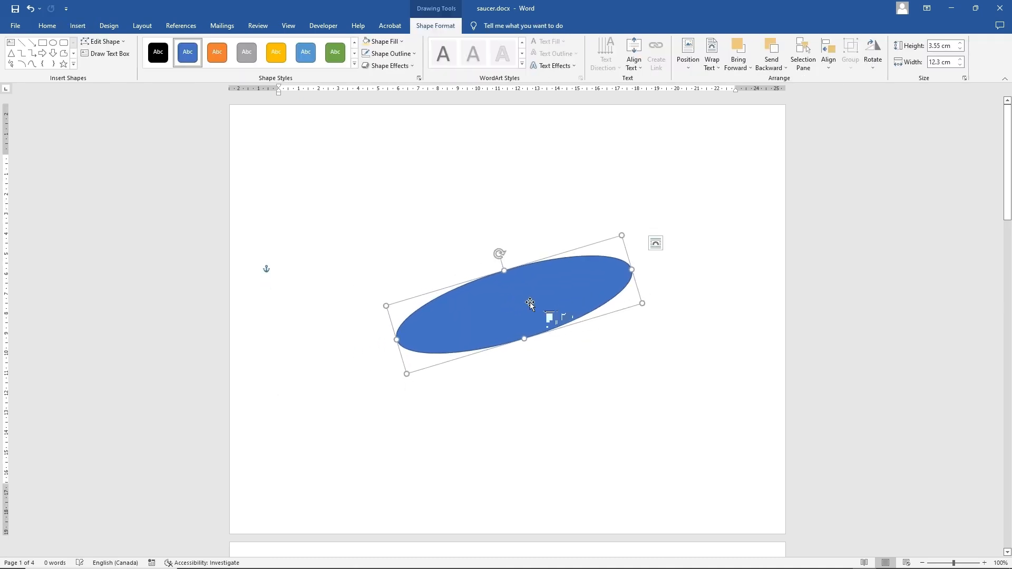
- Draw a second oval about 3.07 cm high and 4.29 cm wide over the upper part of the tilted ellipse
left_click(78, 26)
left_click(147, 57)
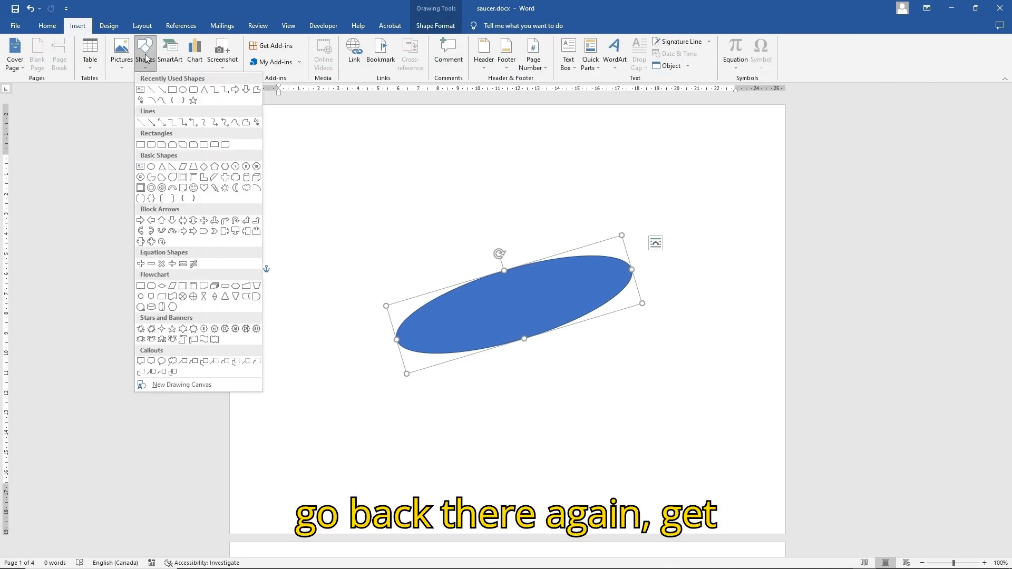
left_click(184, 92)
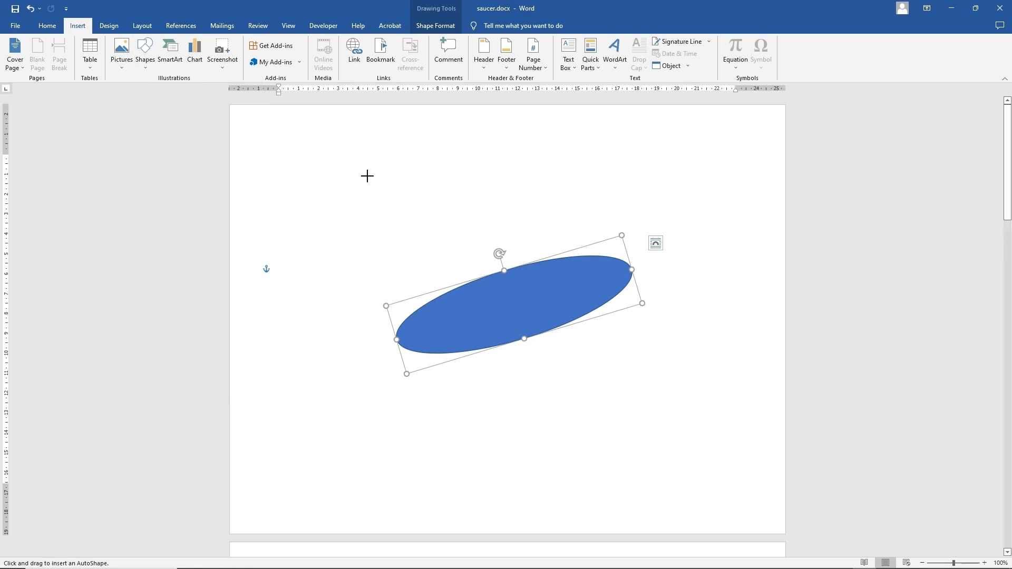
mouse_move(391, 186)
left_mouse_down()
mouse_move(453, 215)
mouse_move(470, 249)
mouse_move(485, 239)
mouse_move(477, 248)
mouse_move(454, 228)
mouse_move(501, 284)
left_mouse_up()
- Send the small oval behind the tilted ellipse and enlarge it to about 4.95 cm high by 6.03 cm wide as a dome
right_click(500, 286)
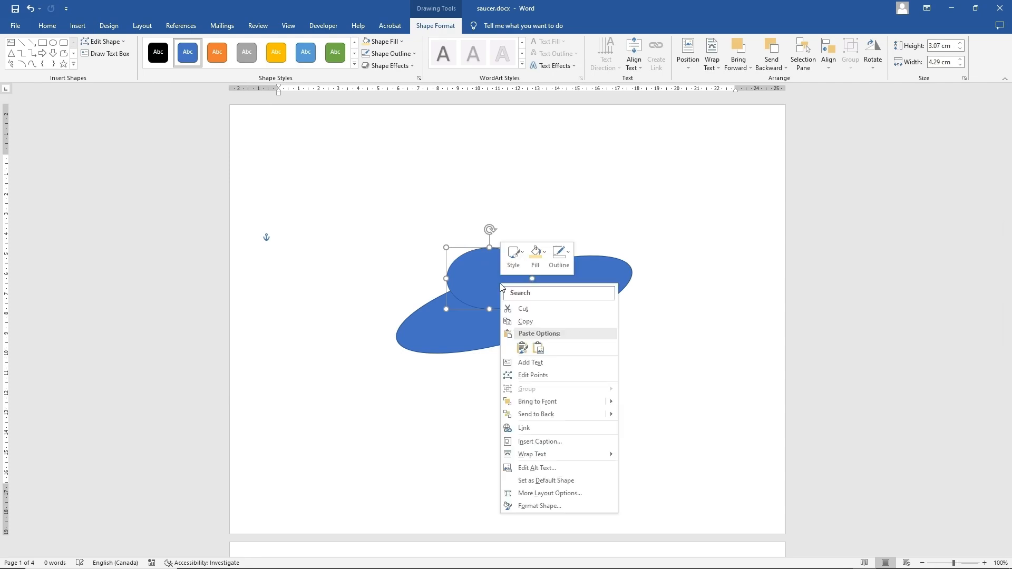
left_click(550, 415)
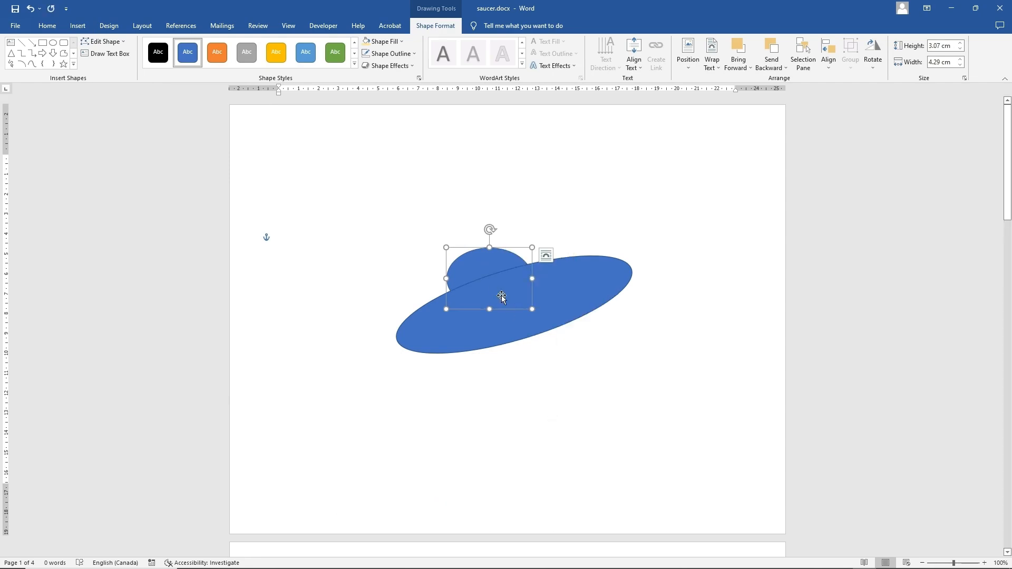
left_click_drag(532, 247, 566, 243)
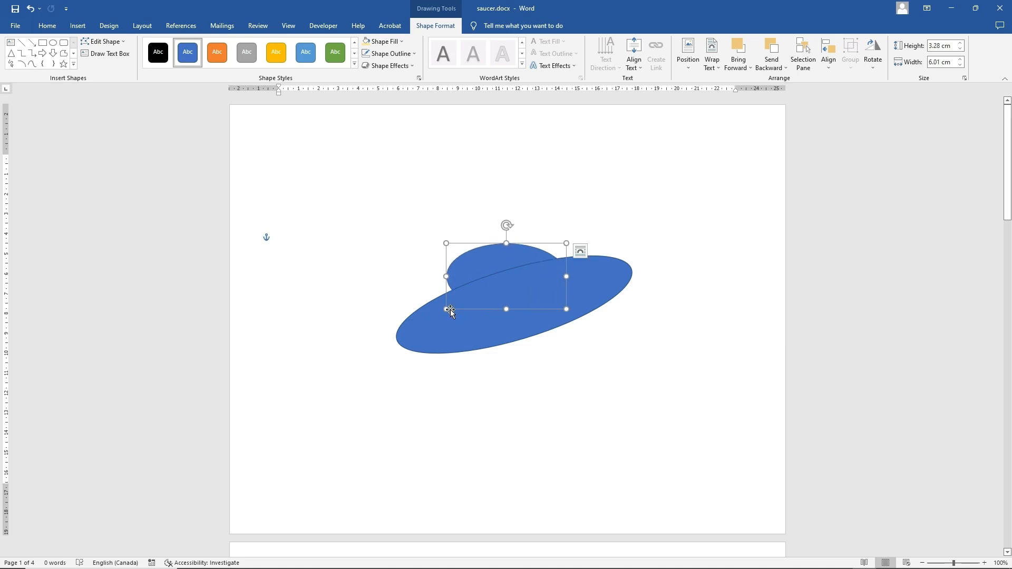
left_click_drag(450, 312, 446, 342)
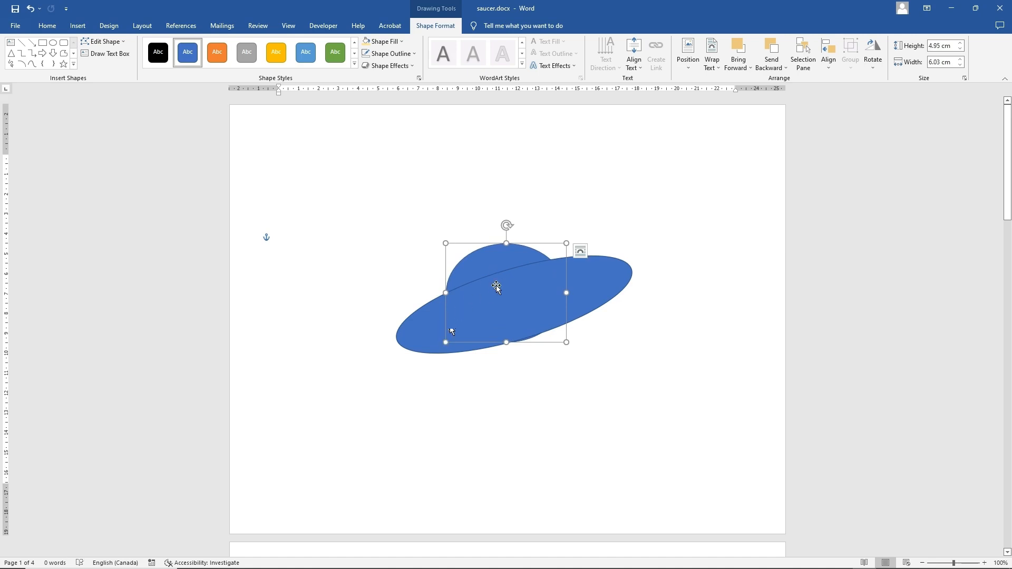
- Fill the dome with pale blue and apply a gradient that runs from dark on its left to light on its right
left_click(382, 41)
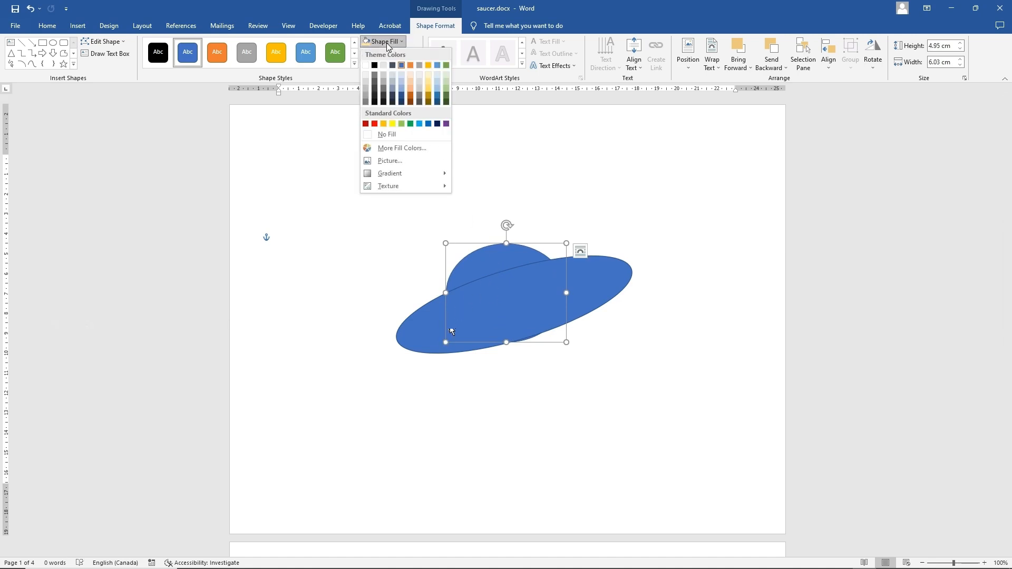
left_click(402, 76)
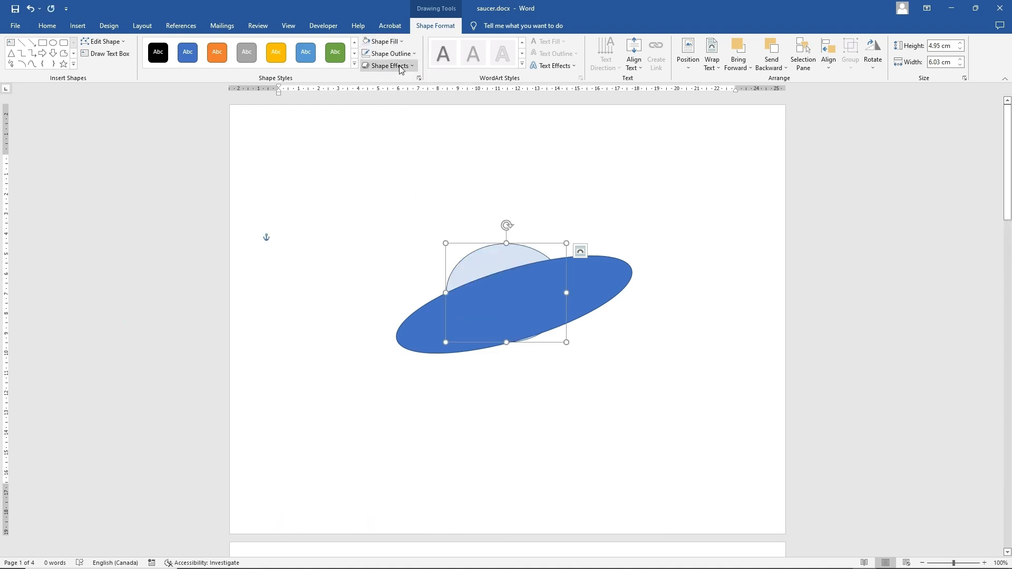
left_click(397, 42)
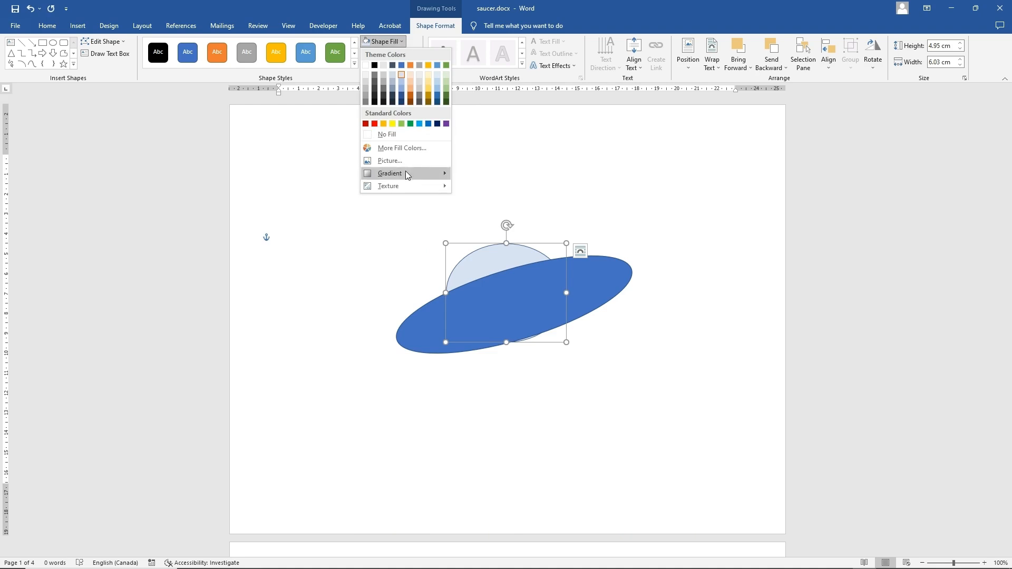
mouse_move(406, 173)
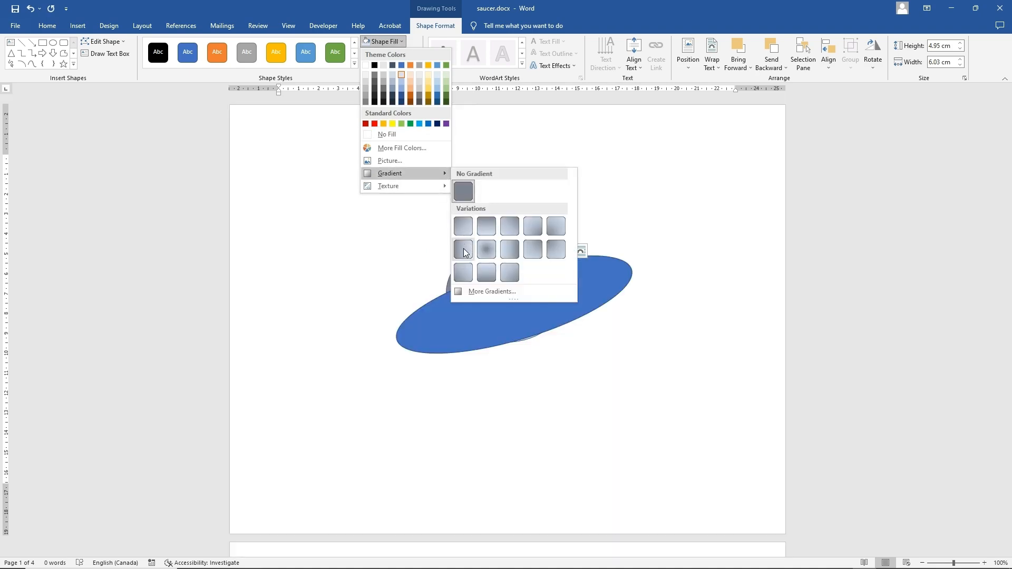
left_click(464, 228)
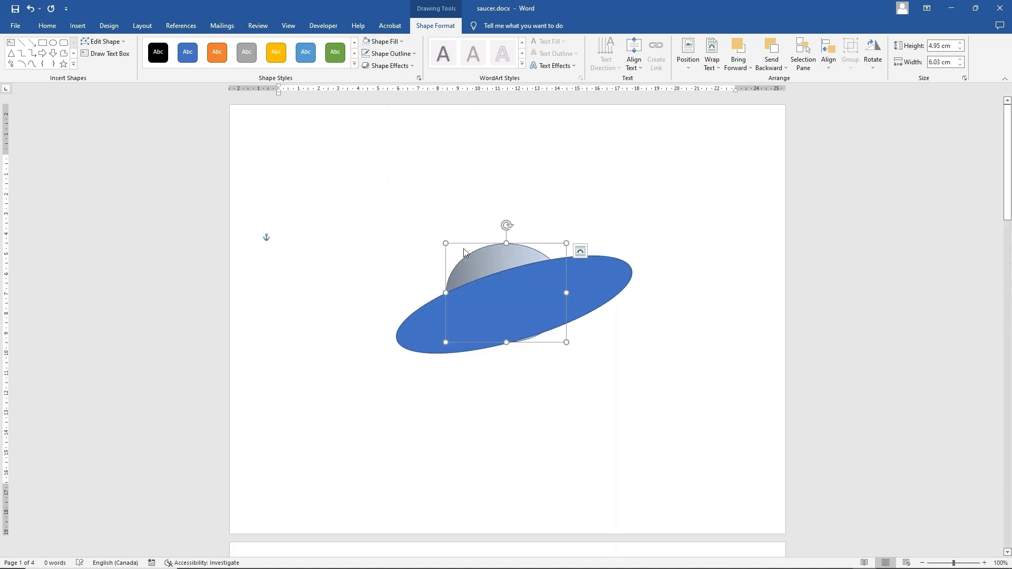
- Fill the saucer's tilted body with light gray and stretch its height to about 3.78 cm
left_click(491, 315)
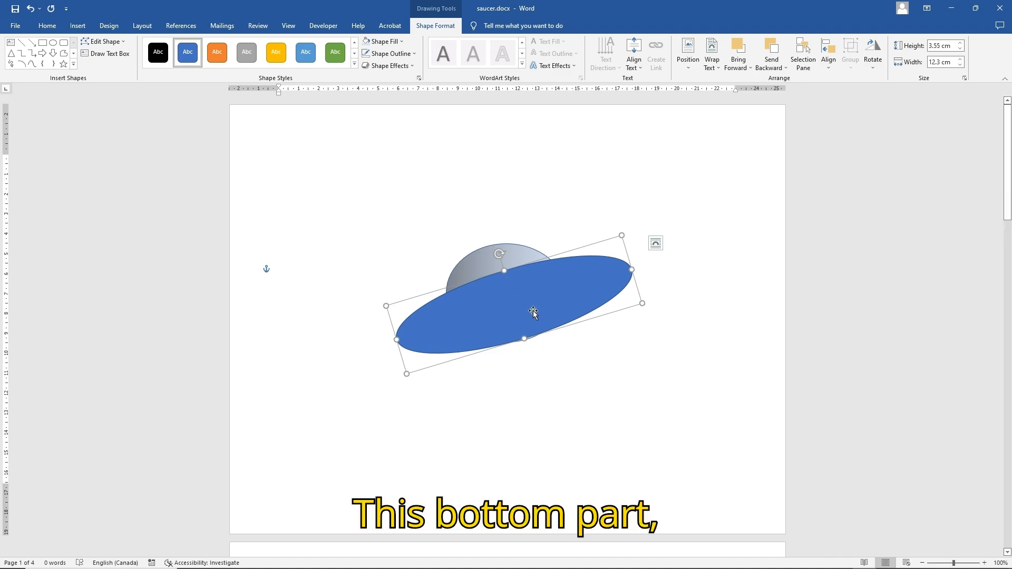
left_click(385, 42)
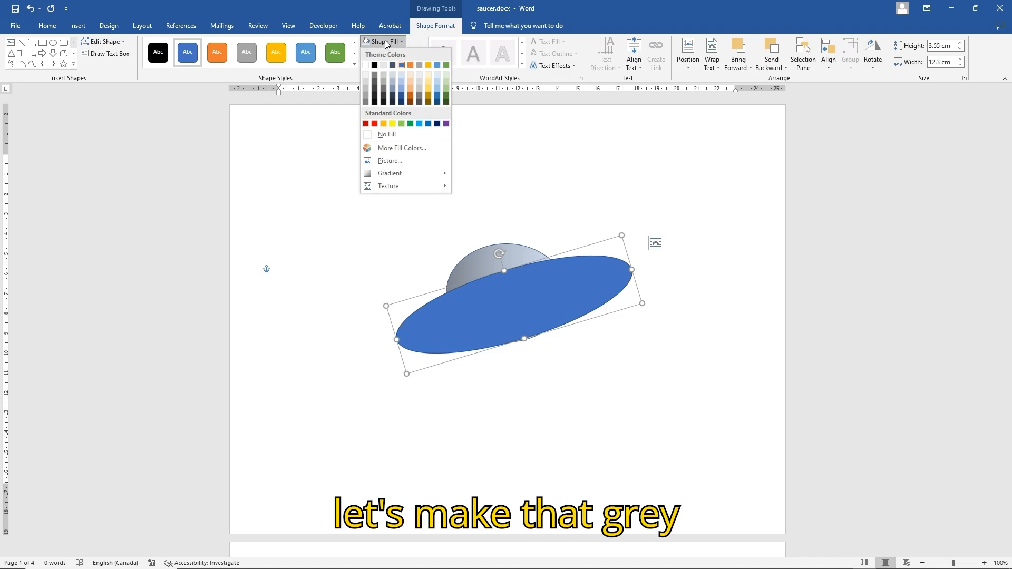
left_click(366, 79)
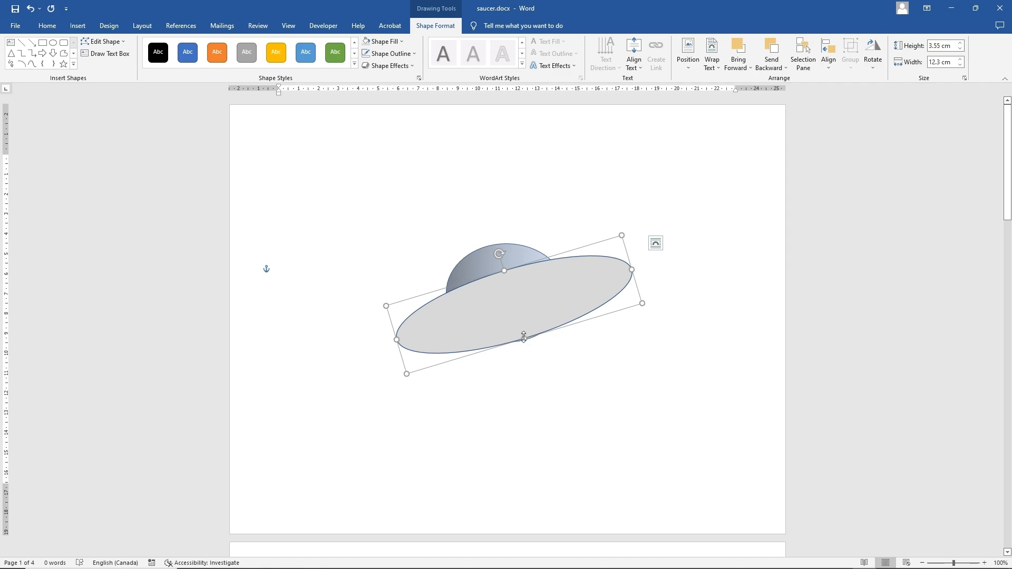
left_click_drag(524, 338, 526, 343)
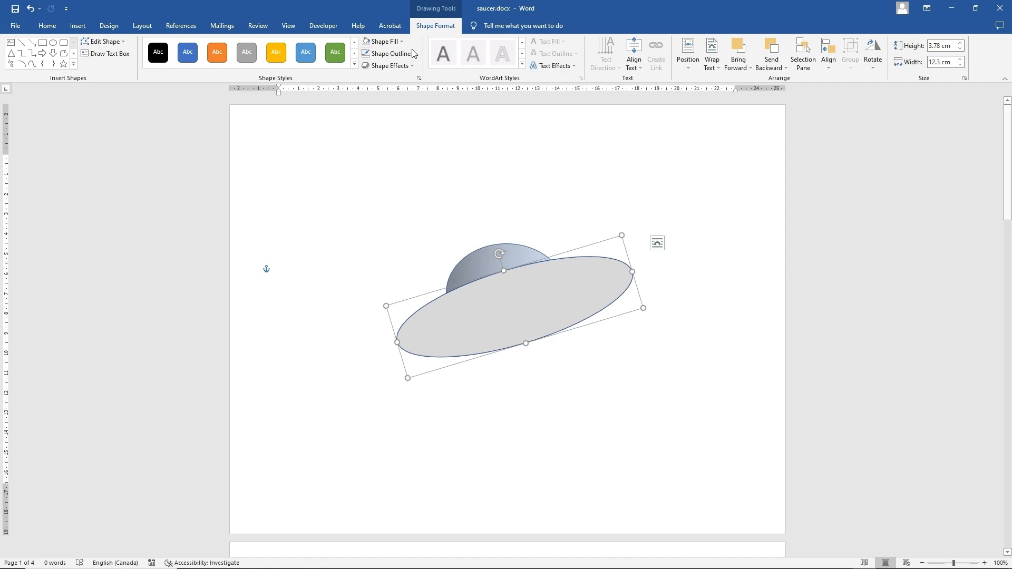
- Give the saucer body a darker gray outline and a gradient fill running from dark at its top to light at its bottom
left_click(388, 54)
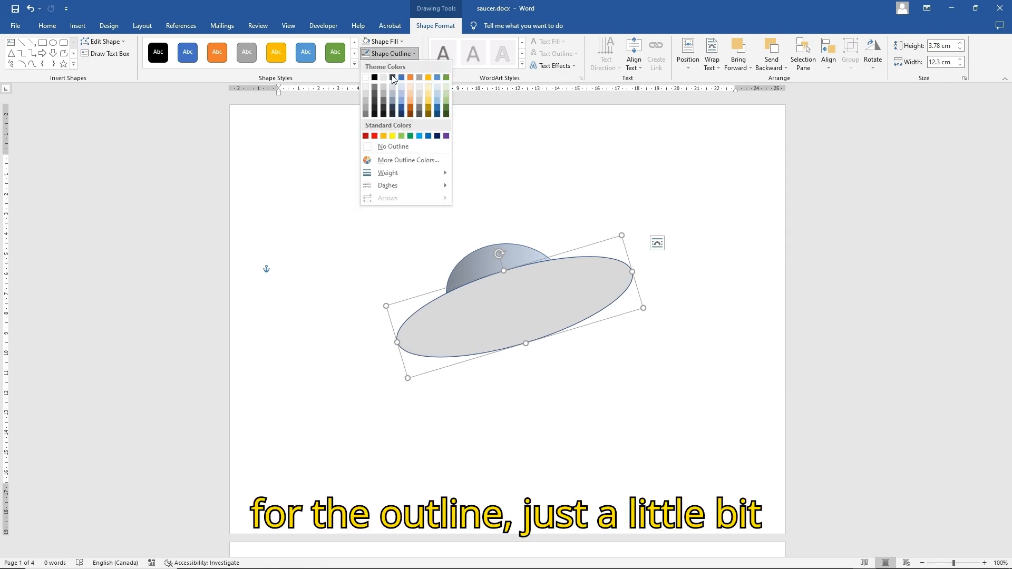
left_click(363, 111)
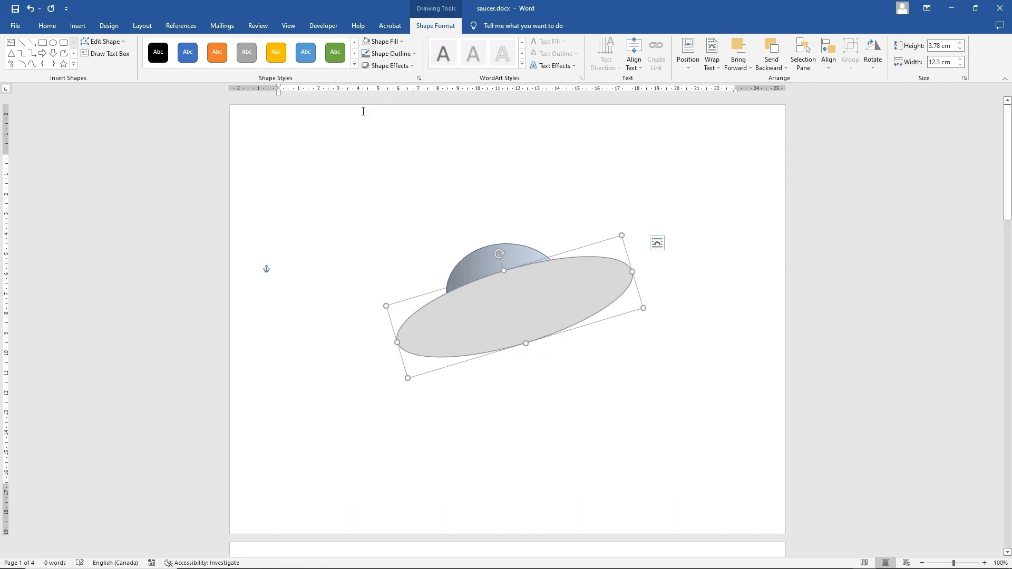
left_click(384, 41)
mouse_move(407, 173)
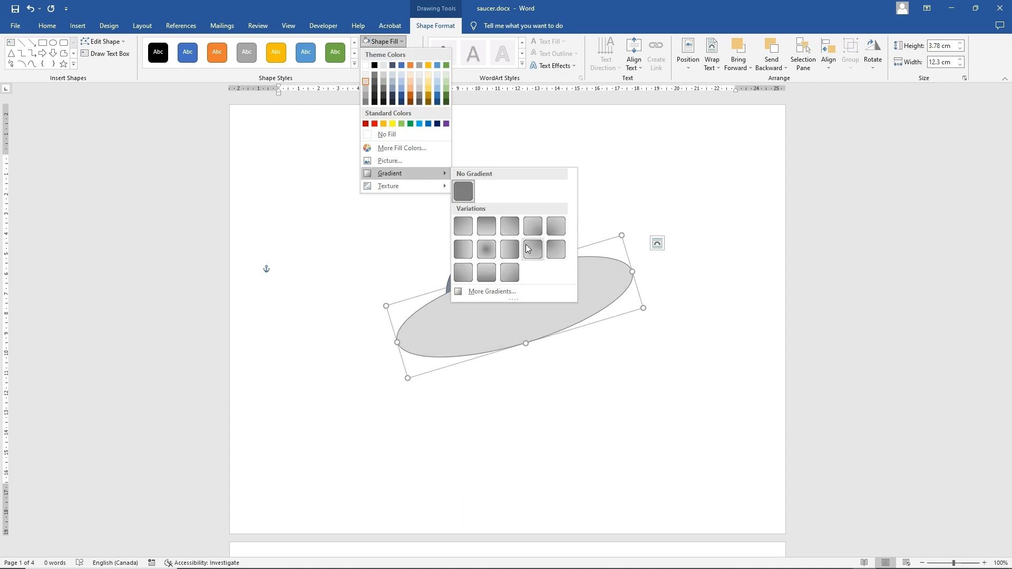
left_click(492, 229)
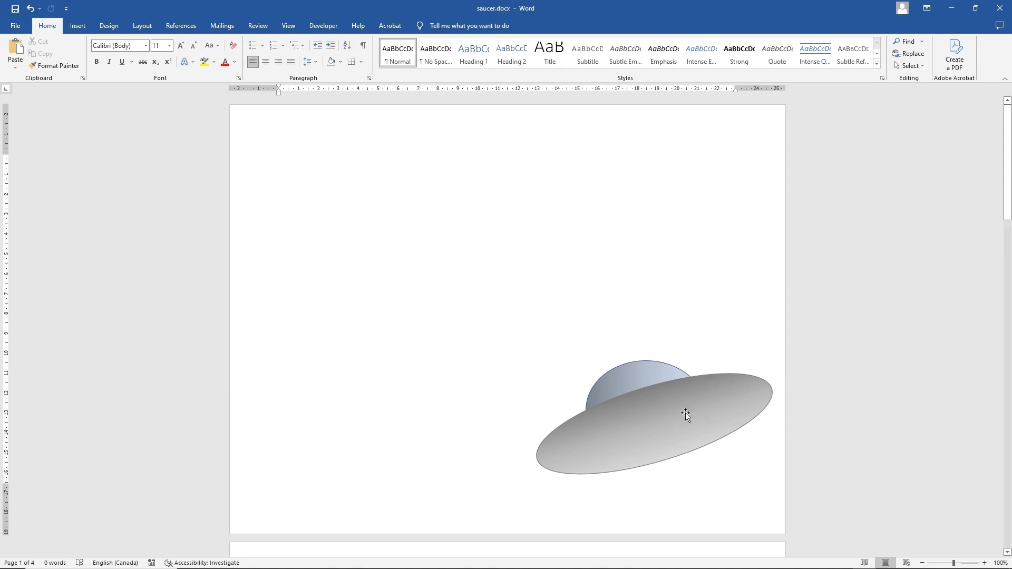
- Apply a soft rounded bevel effect to the gray saucer body and deselect it
left_click(685, 415)
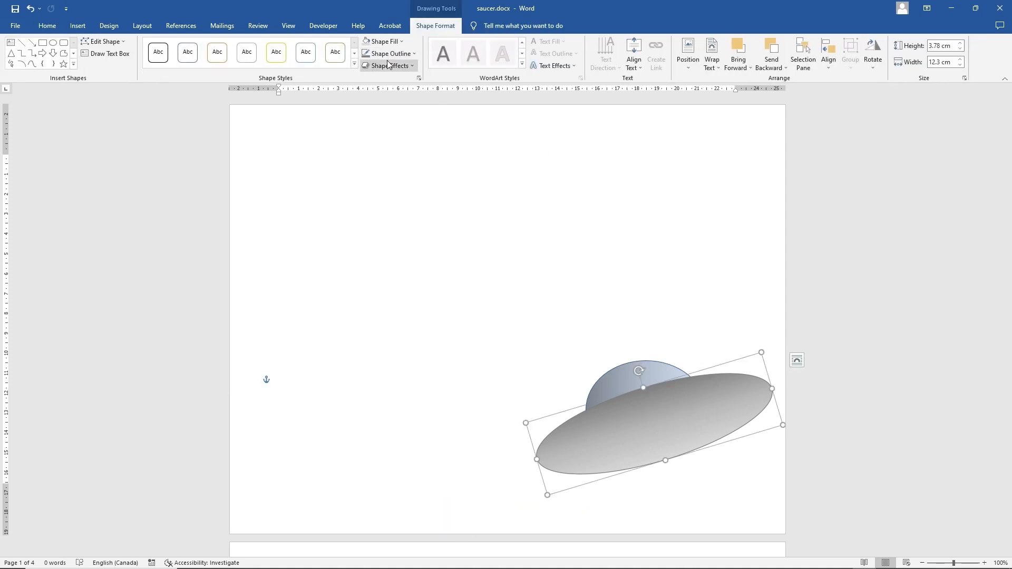
left_click(390, 66)
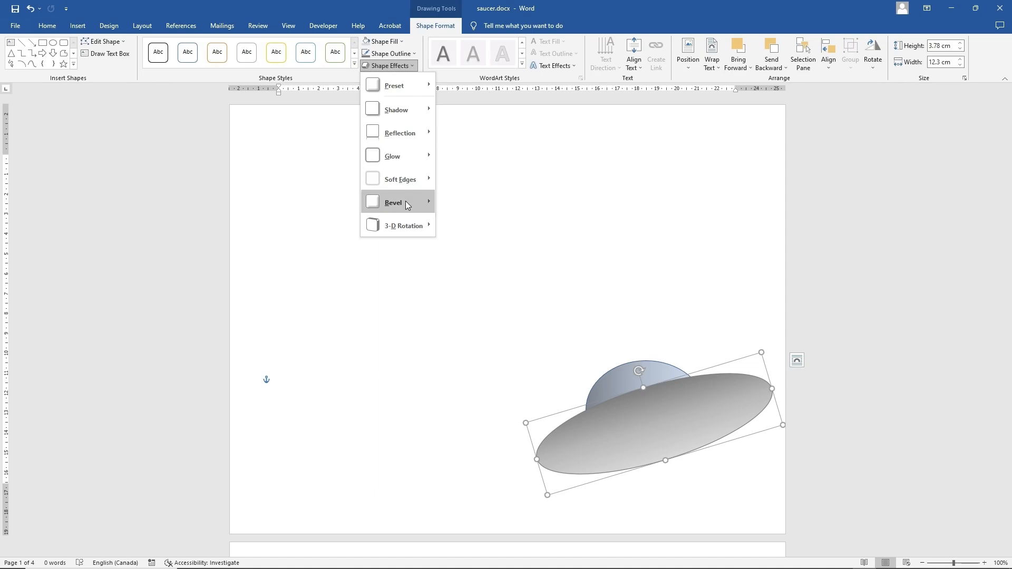
mouse_move(406, 201)
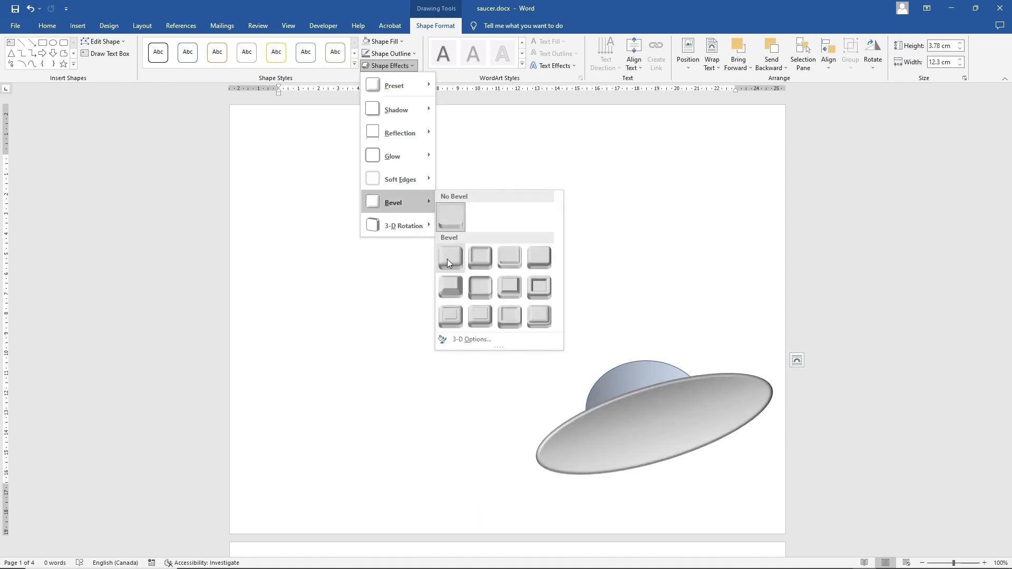
left_click(485, 287)
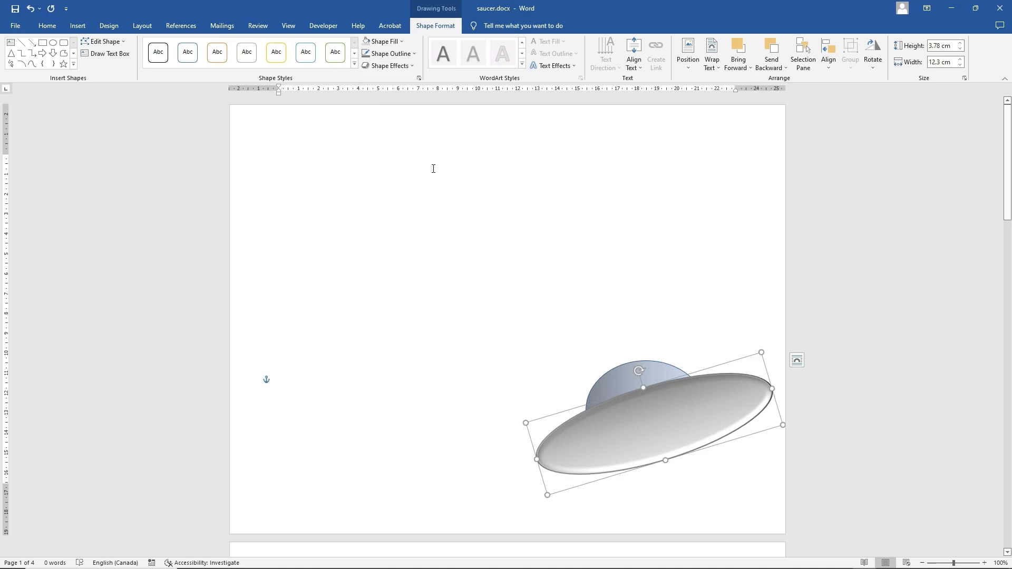
left_click(552, 226)
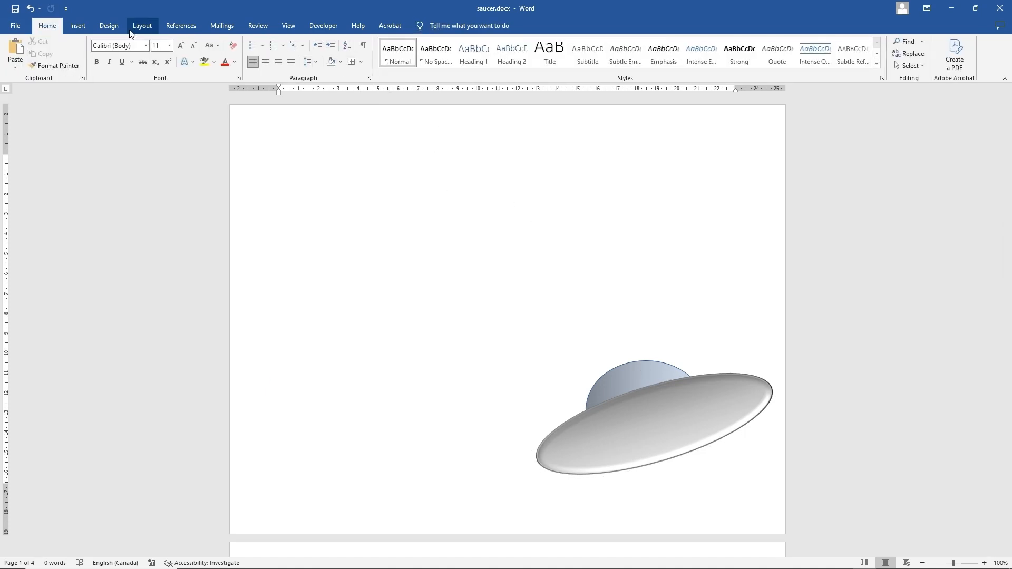
- Draw an oval about 2.28 cm high and 5.64 cm wide, and place it on the saucer body's center, tilted to match
left_click(76, 27)
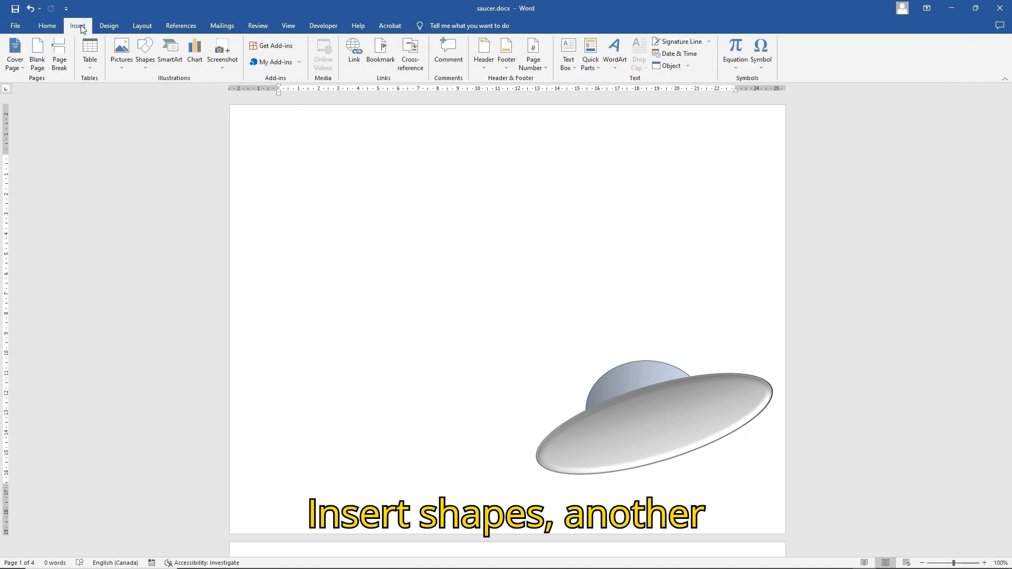
left_click(145, 68)
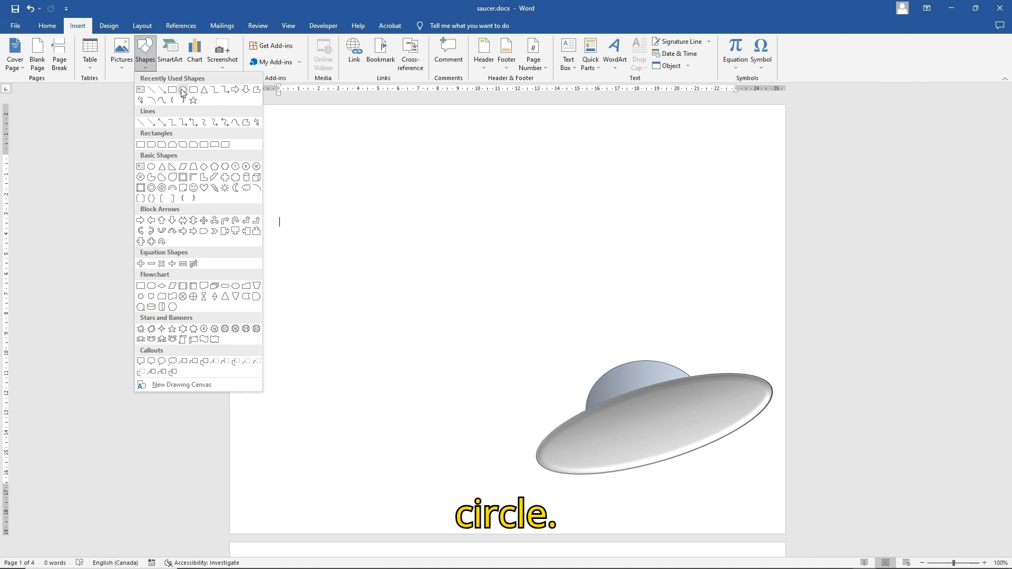
left_click(183, 91)
left_click_drag(490, 315, 601, 360)
left_click_drag(545, 295, 527, 296)
left_click_drag(544, 339, 666, 439)
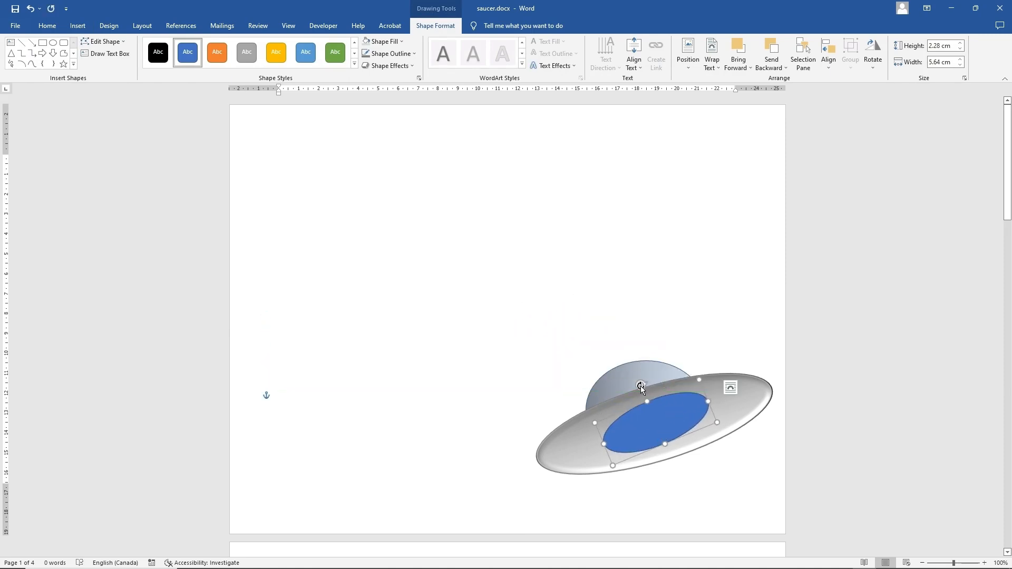
left_click_drag(639, 384, 644, 383)
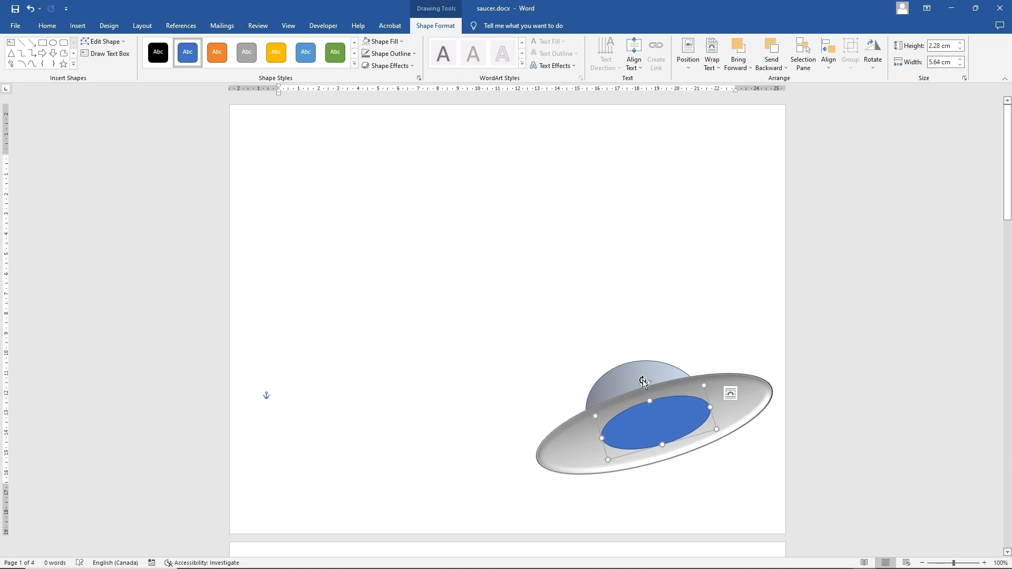
- Fill the central oval on the saucer body with light yellow and remove its outline
left_click(384, 42)
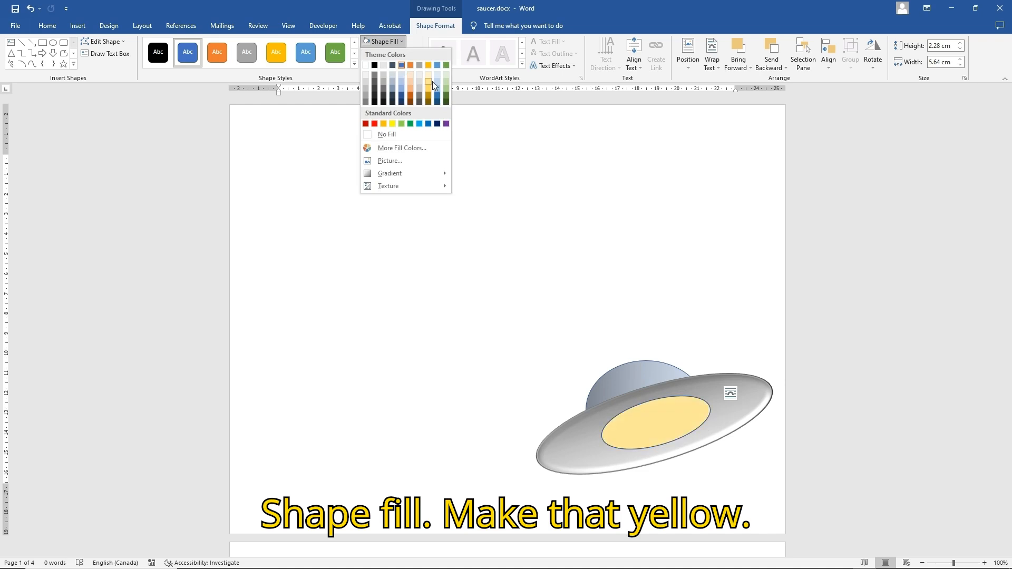
left_click(430, 83)
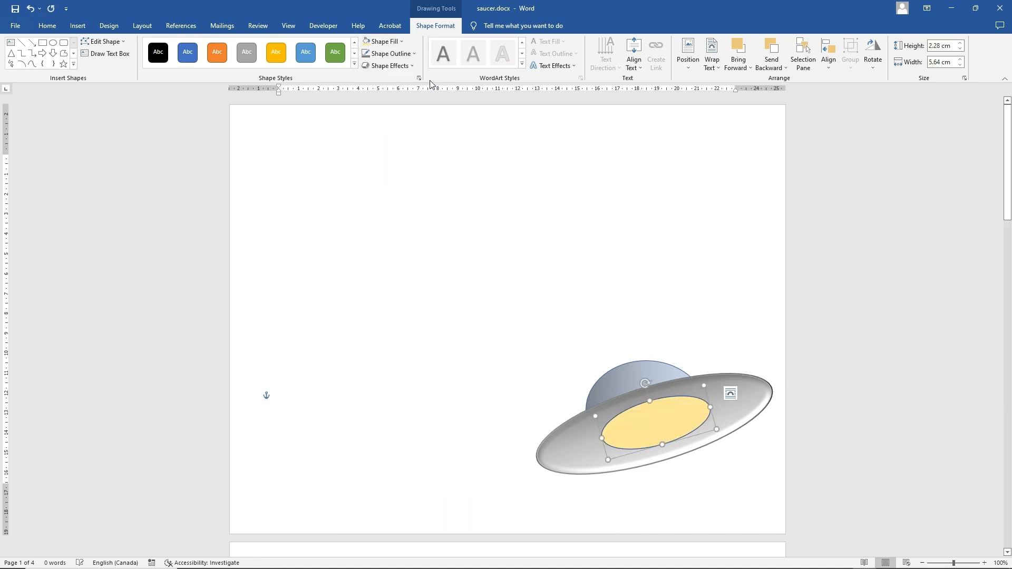
left_click(390, 53)
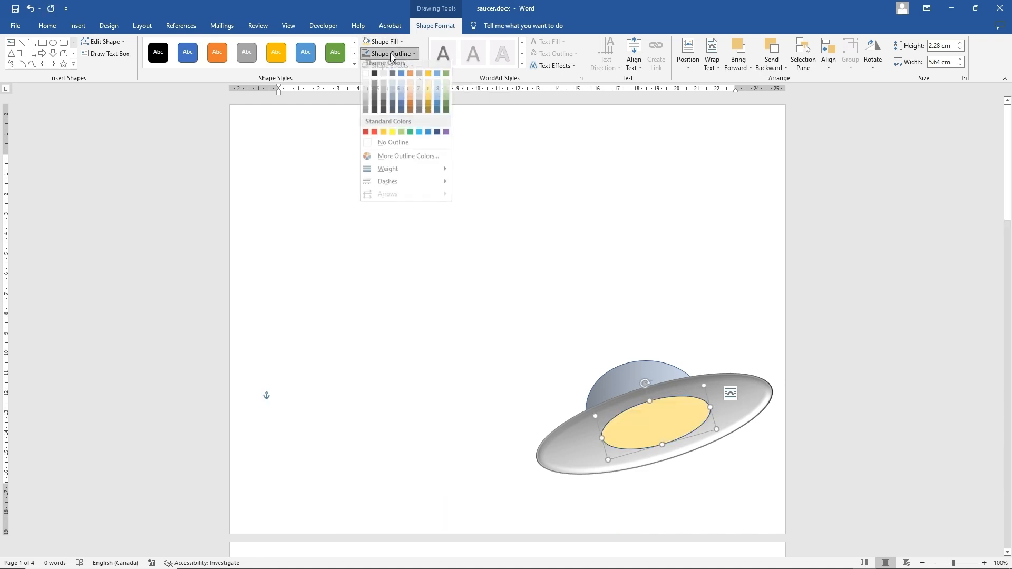
left_click(407, 148)
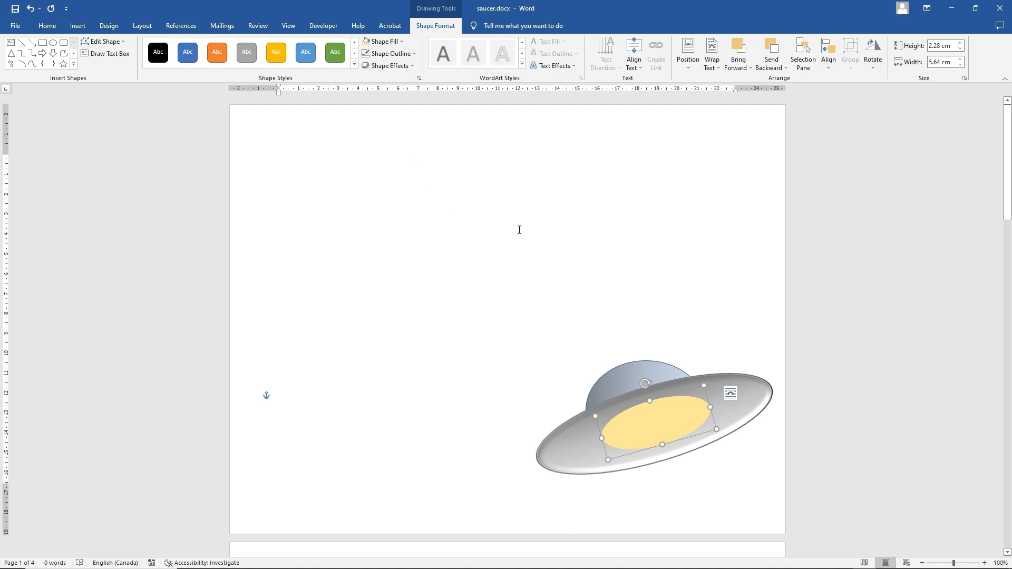
- Apply the first rounded bevel preset to the yellow oval
left_click(395, 67)
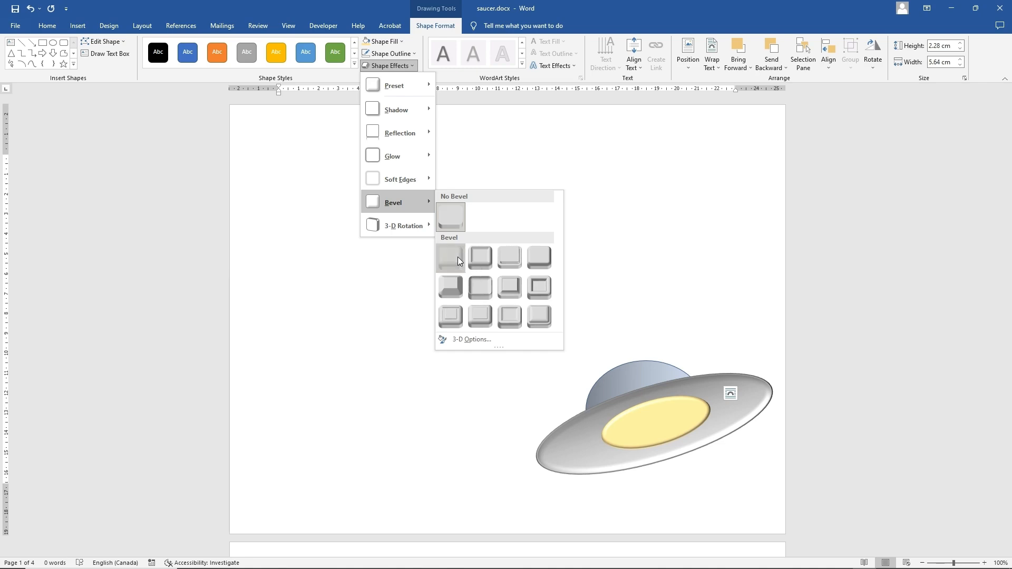
left_click(458, 258)
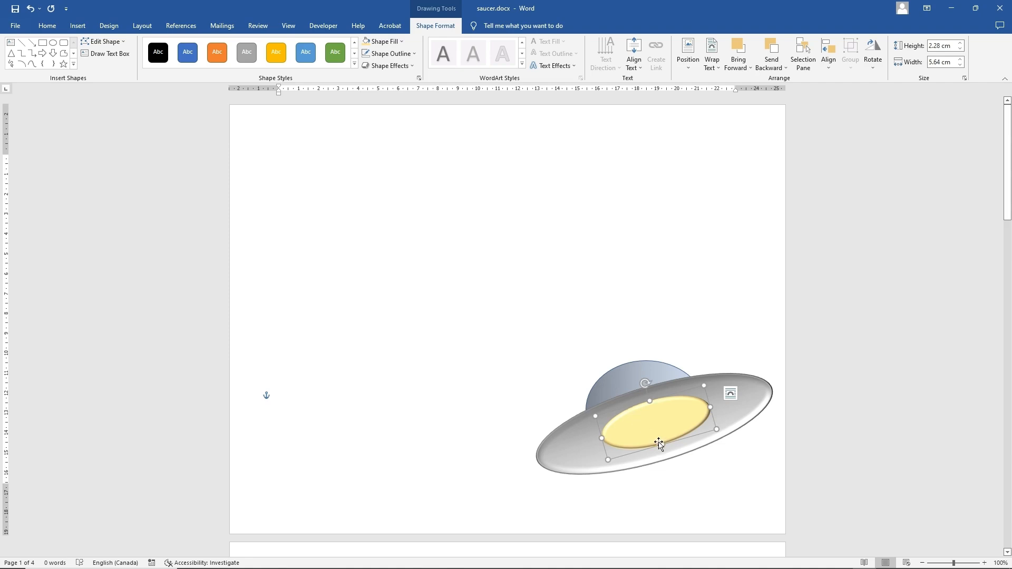
- Nudge the yellow oval slightly down on the saucer body and apply the largest gold glow variation to it
left_click_drag(661, 422, 663, 425)
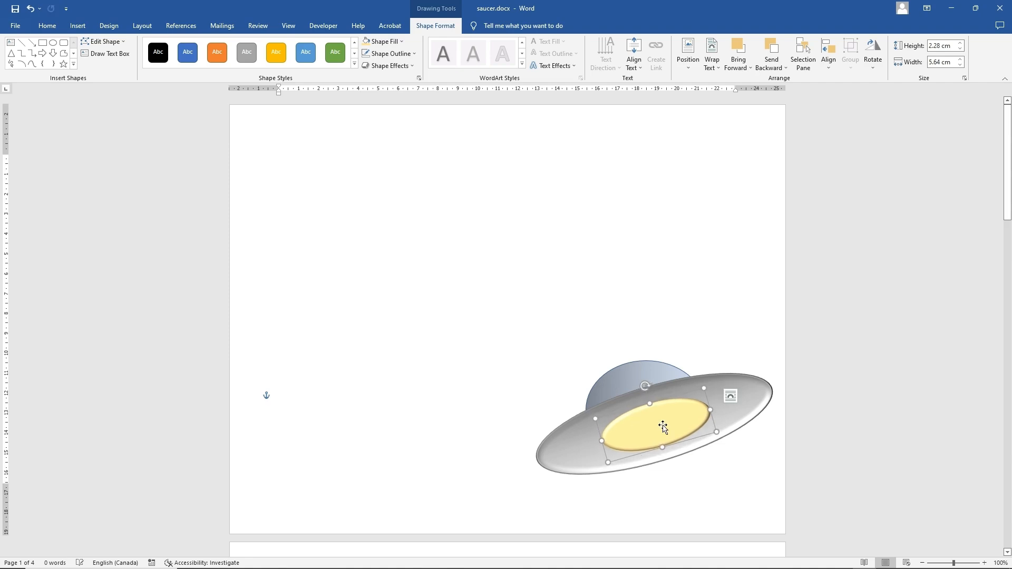
left_click(385, 66)
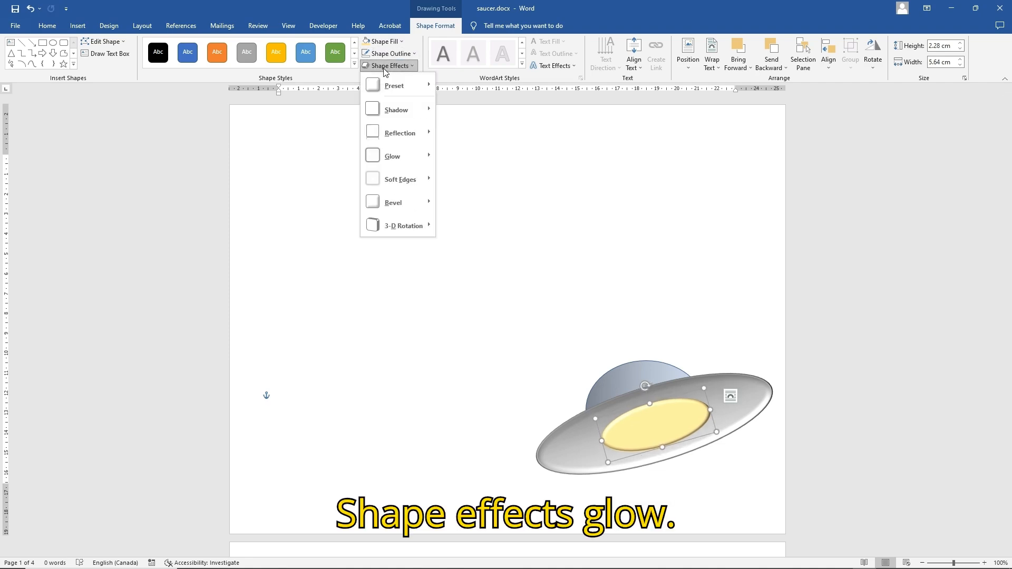
mouse_move(404, 156)
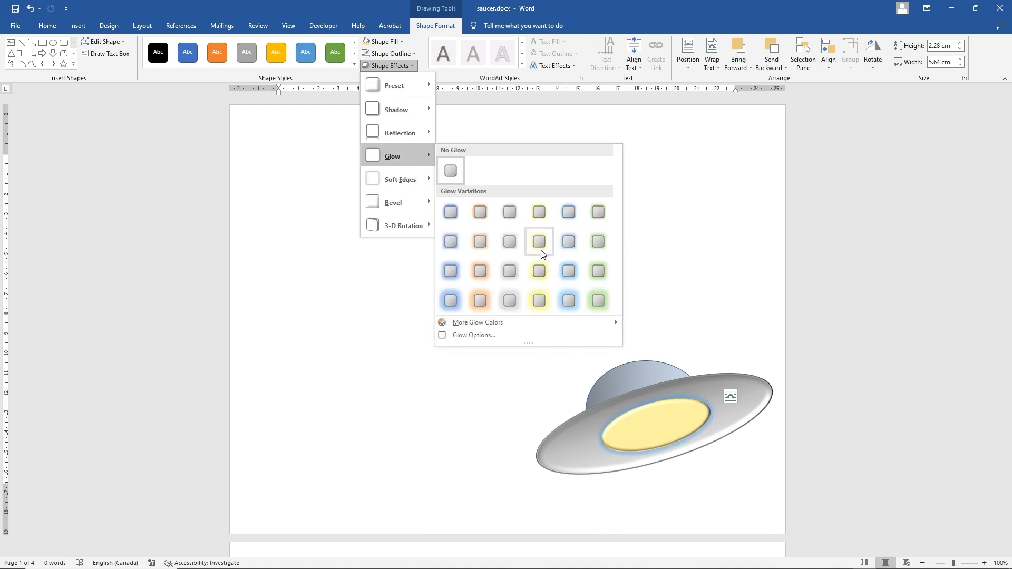
left_click(543, 305)
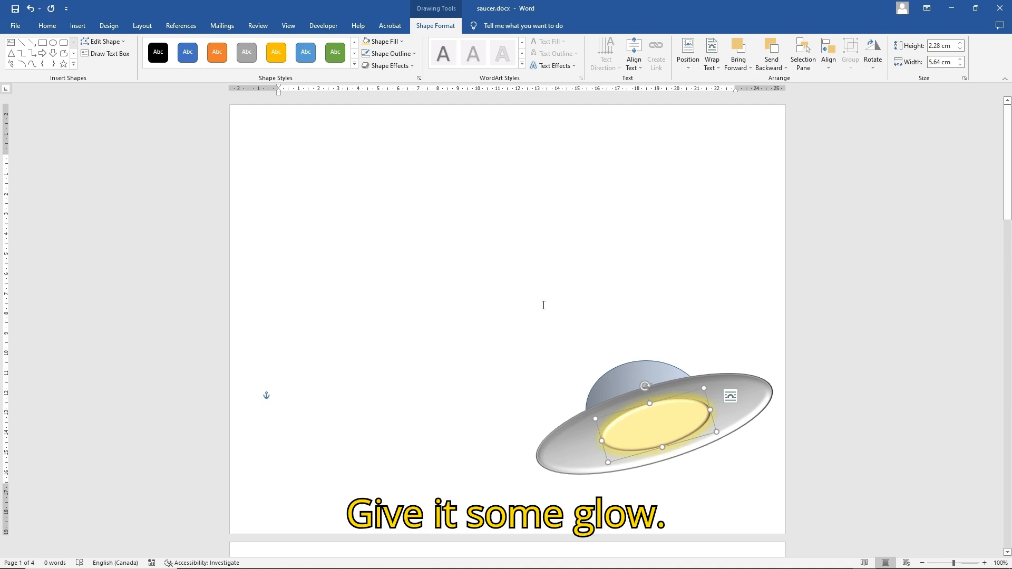
- Set the glowing yellow oval to no outline and deselect it
left_click(389, 55)
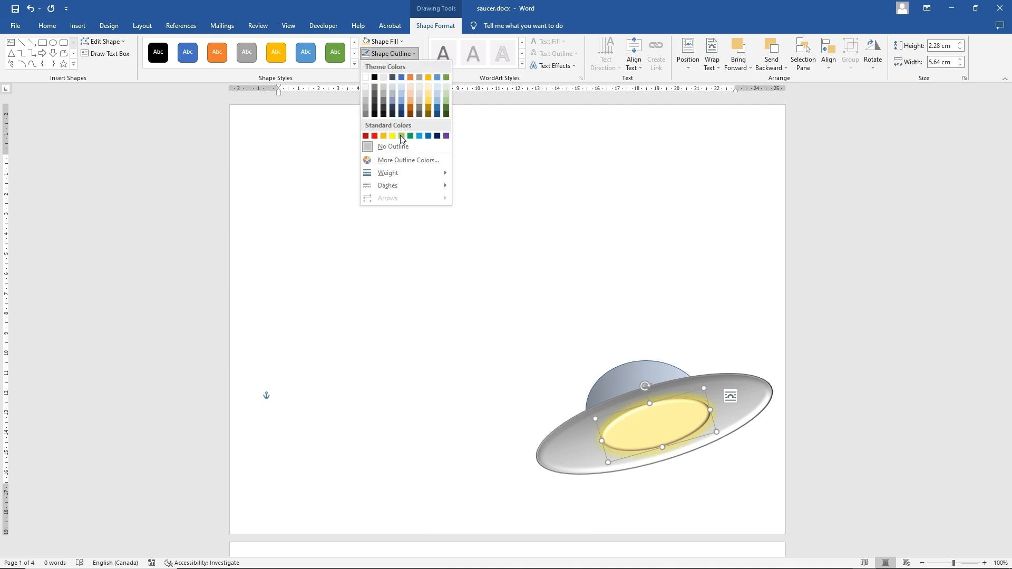
left_click(397, 146)
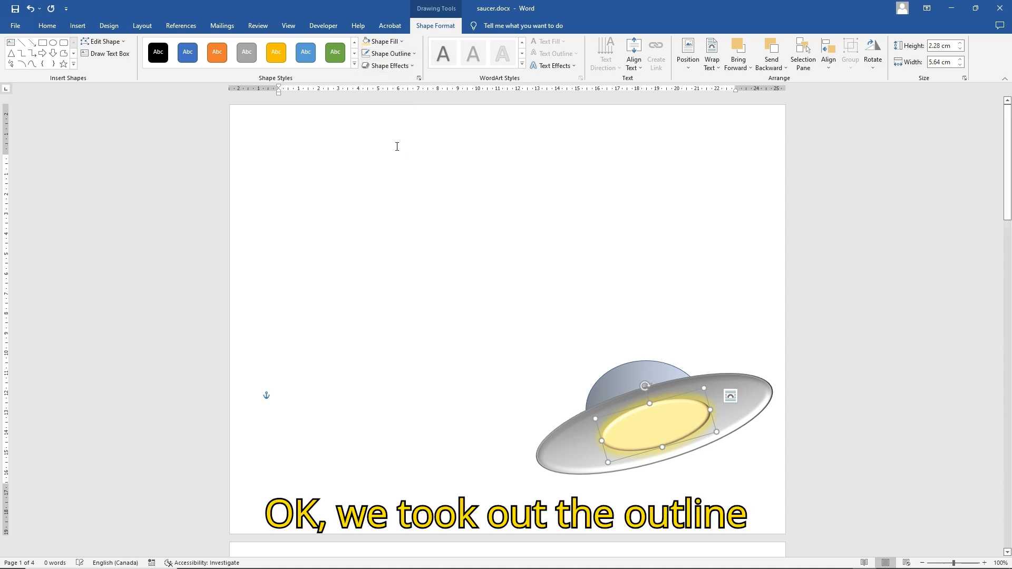
left_click(498, 186)
left_click(659, 420)
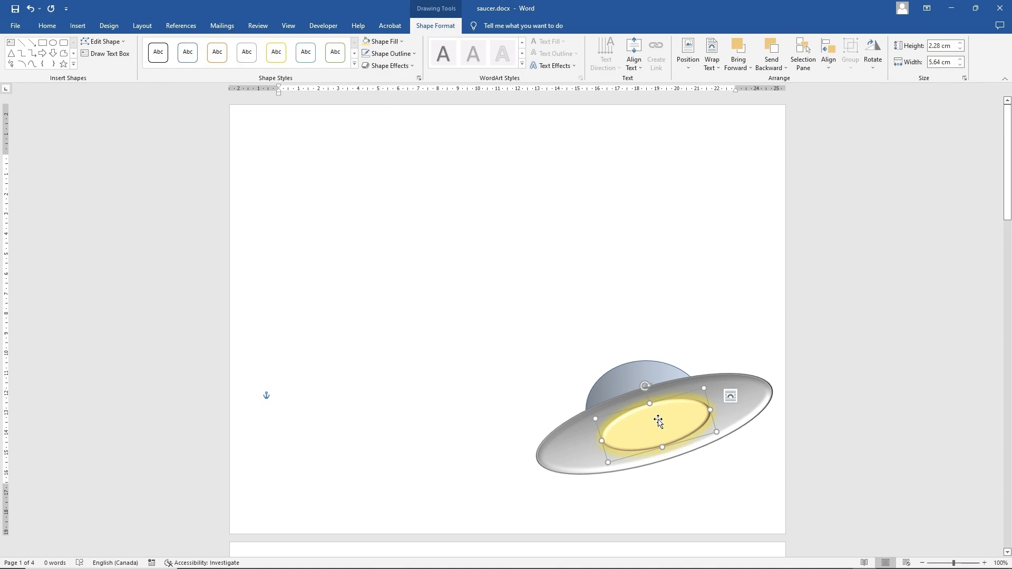
left_click(541, 347)
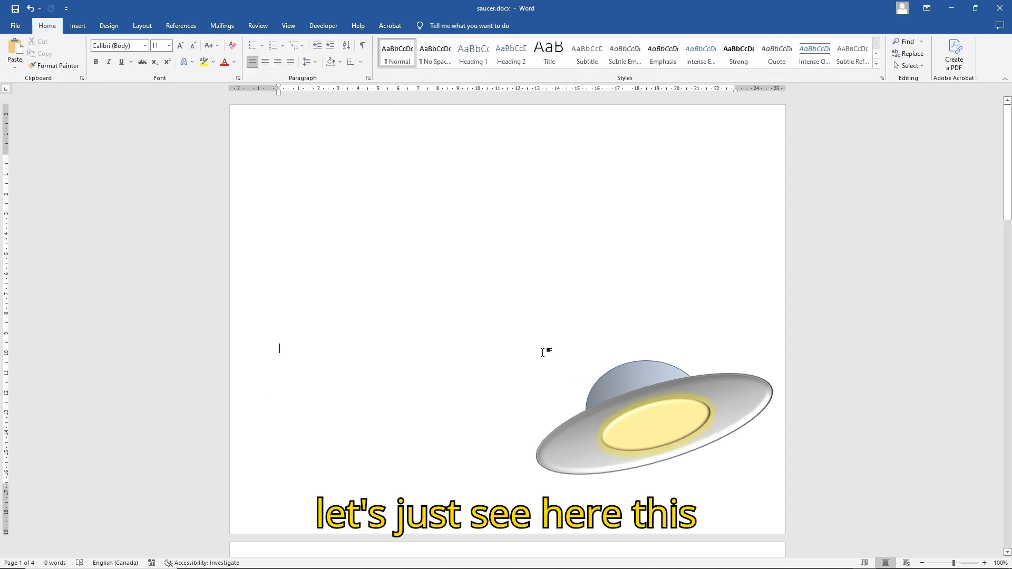
- Apply the Soft Round bevel preset to the blue dome behind the saucer body
left_click(618, 378)
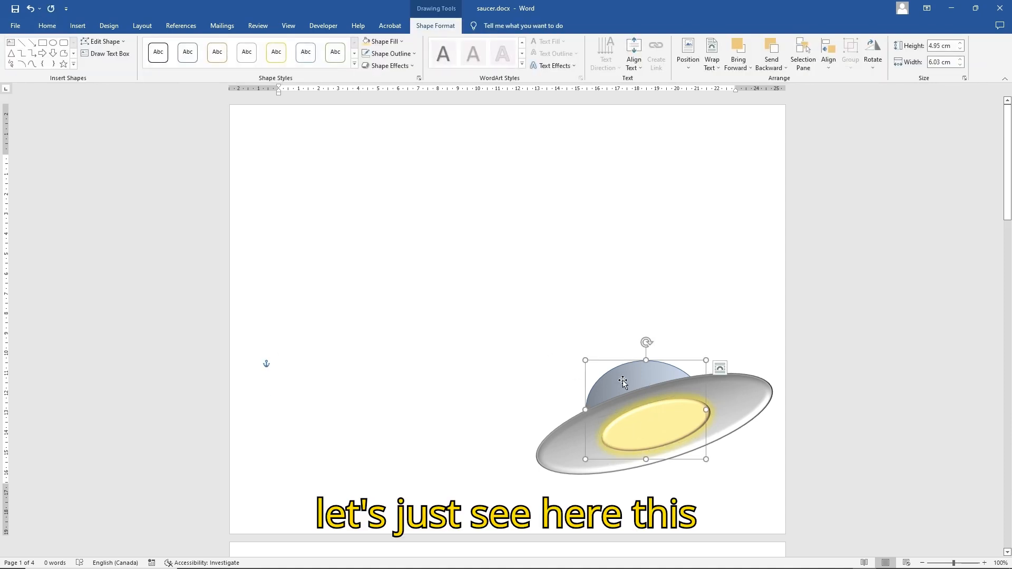
left_click(377, 67)
mouse_move(418, 201)
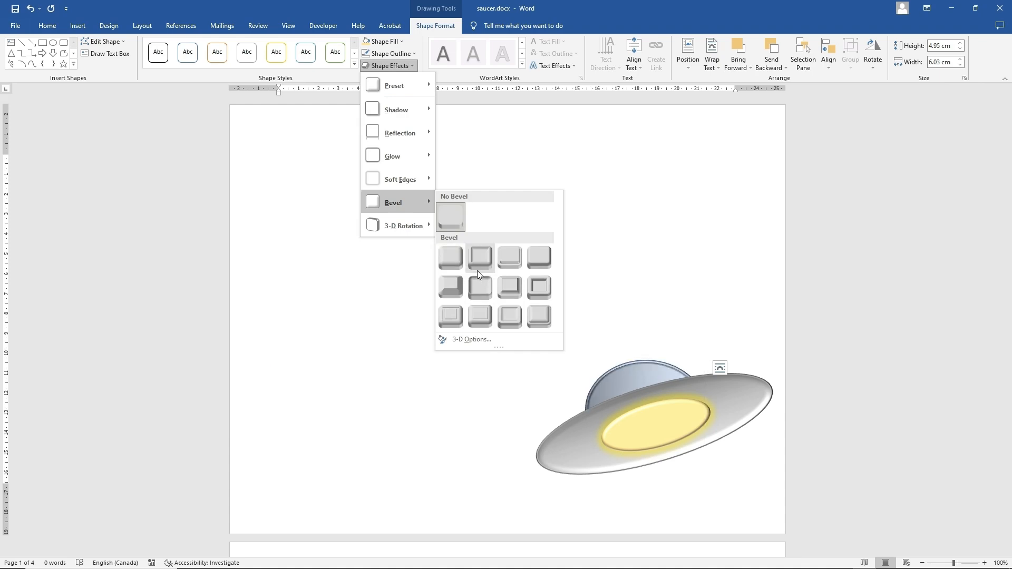
left_click(477, 289)
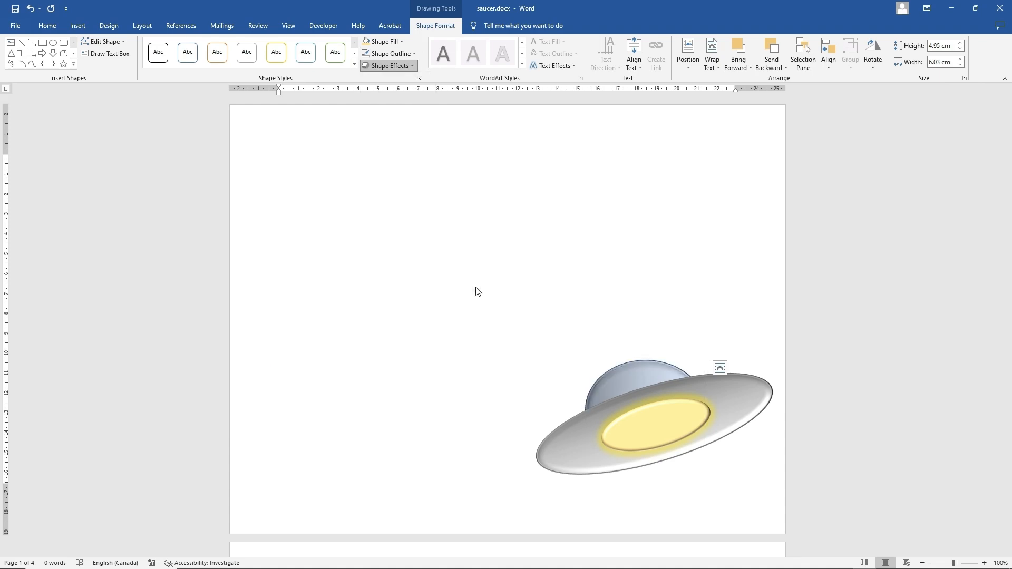
- Fill the dome with a light blue theme color and deselect it
left_click(389, 42)
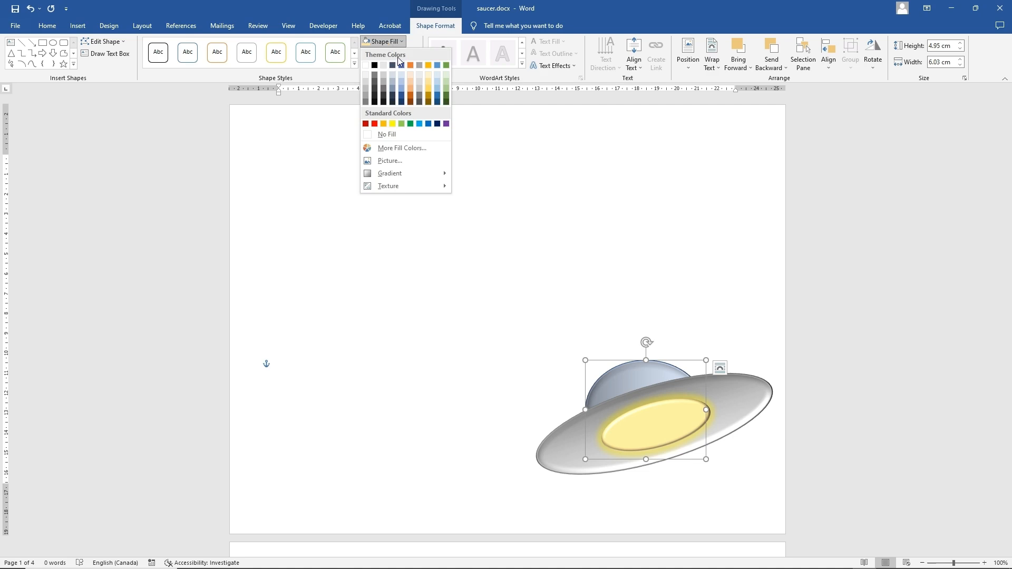
left_click(403, 83)
left_click(433, 206)
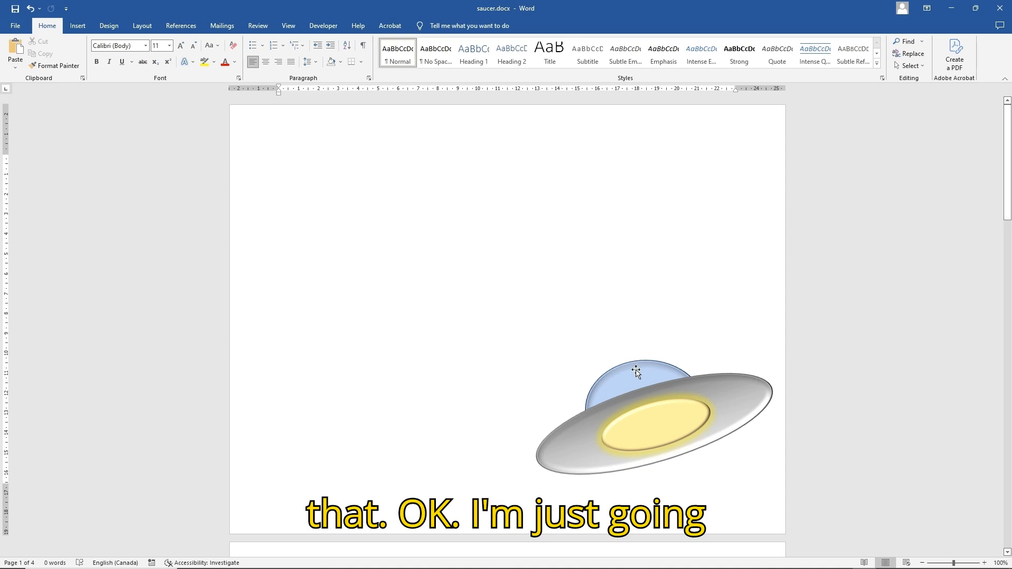
- Stretch the yellow oval at both ends and flatten it to about 1.67 cm high and 8.02 cm wide
scroll(636, 372, "down", 4)
left_click(653, 300)
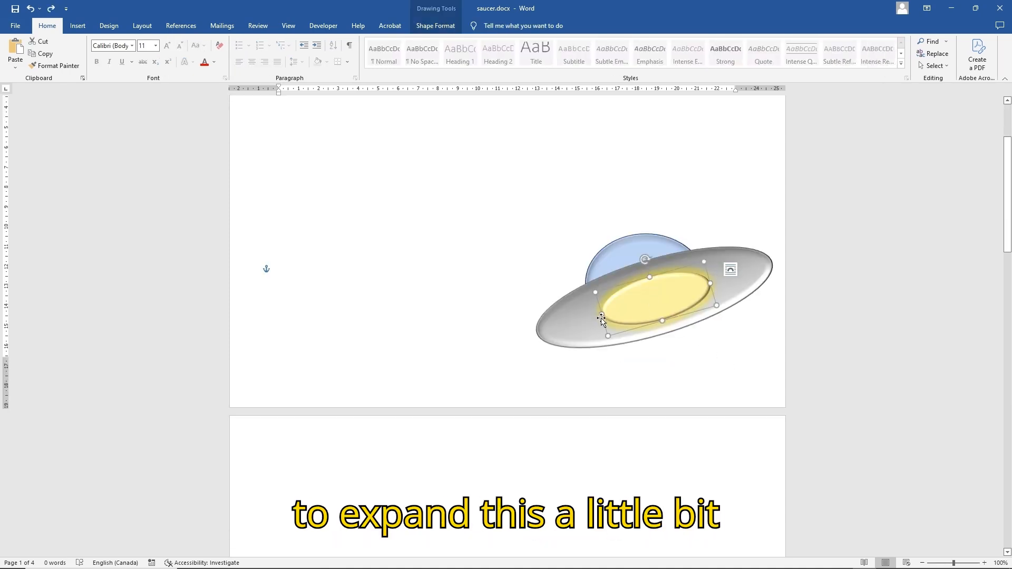
left_click_drag(602, 315, 587, 318)
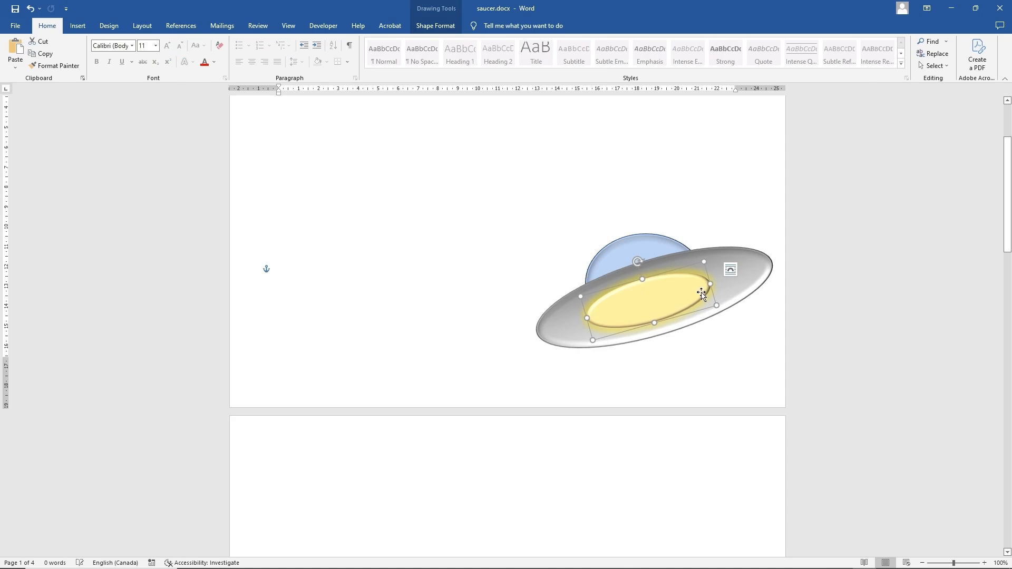
left_click_drag(713, 285, 727, 279)
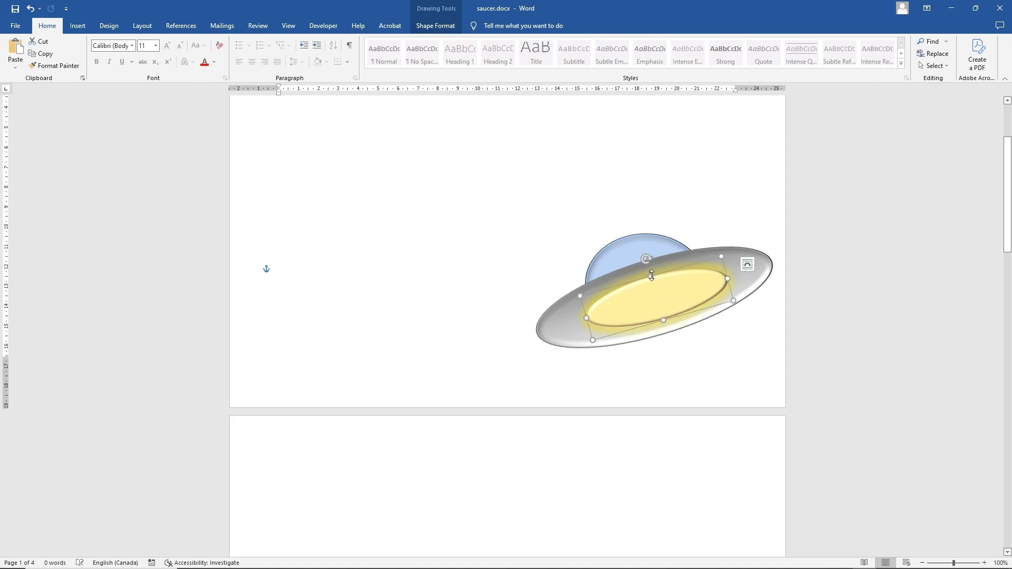
left_click_drag(652, 276, 652, 282)
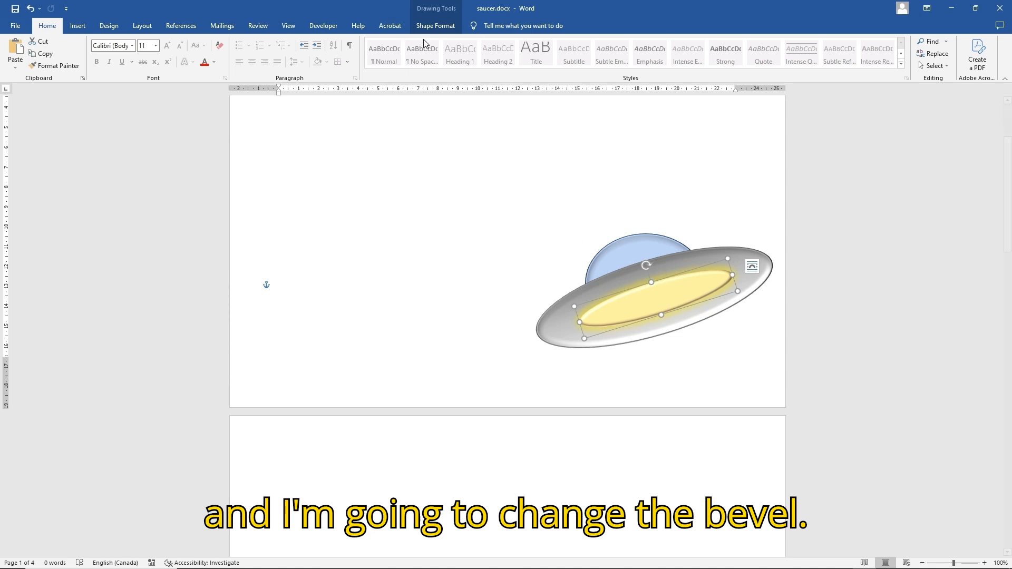
- Change the yellow oval's bevel to the Soft Round preset
left_click(440, 28)
left_click(403, 66)
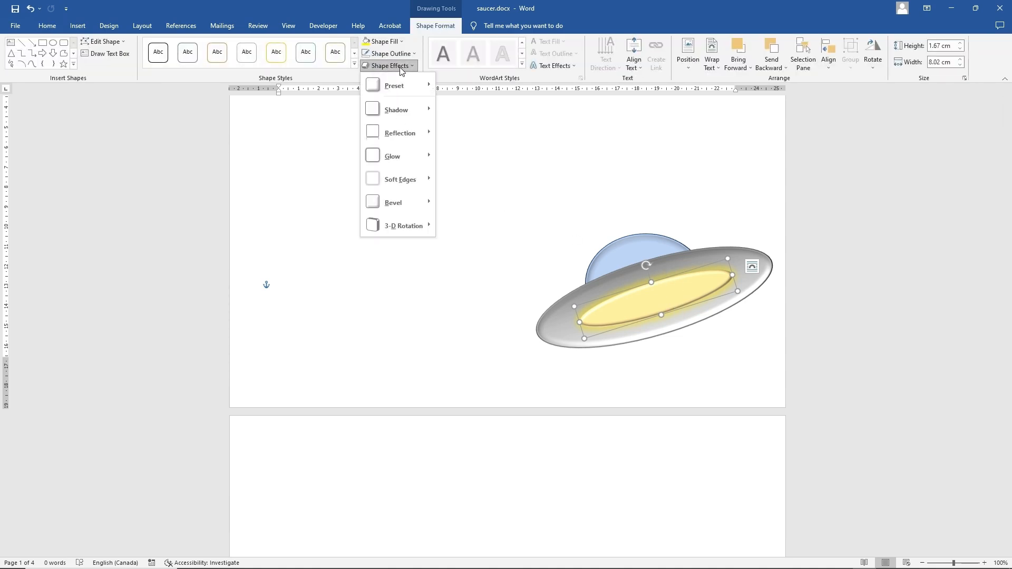
mouse_move(400, 204)
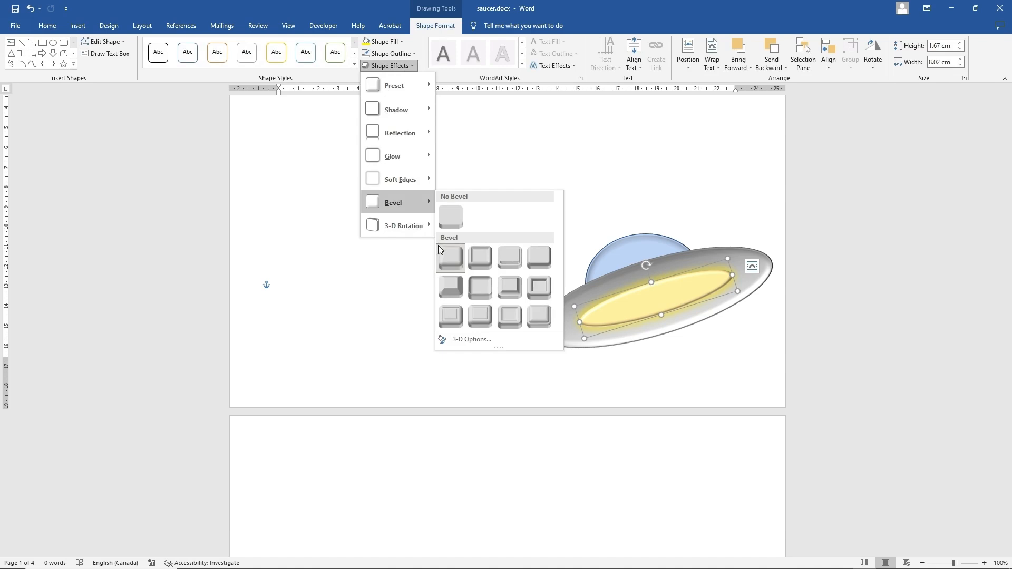
left_click(479, 287)
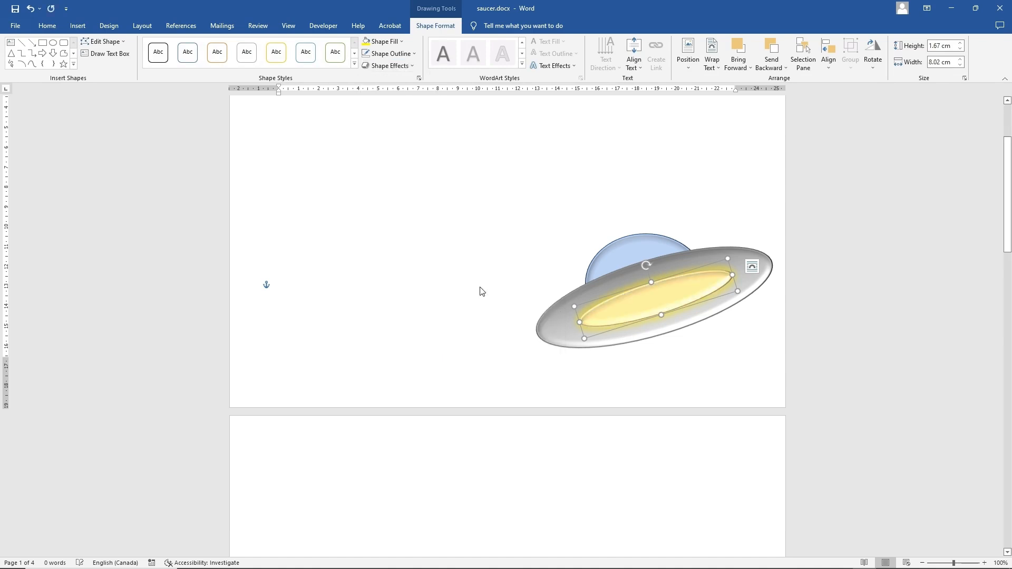
- Change the gray saucer body's bevel to the first rounded preset and deselect it
left_click(602, 288)
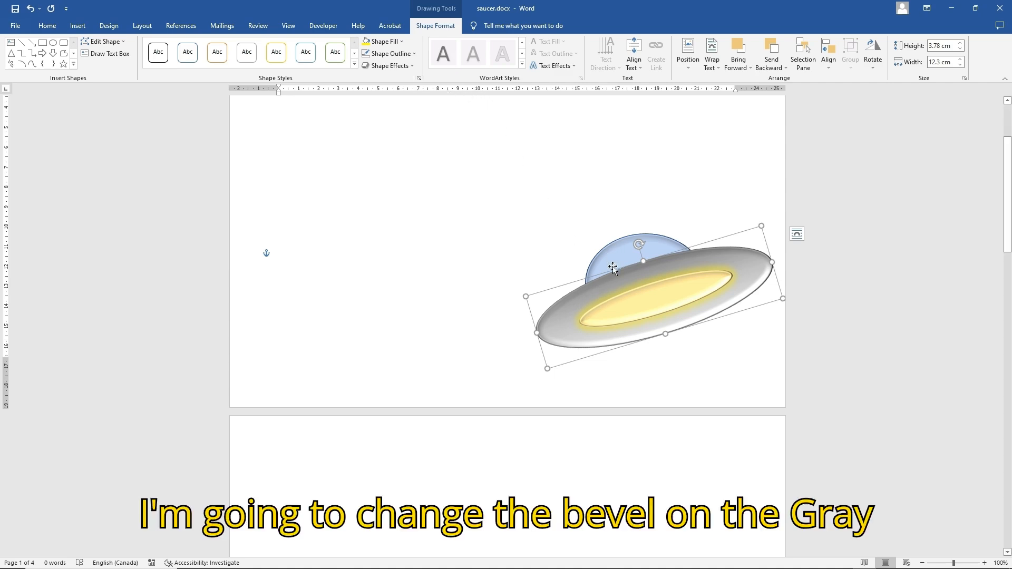
left_click(391, 66)
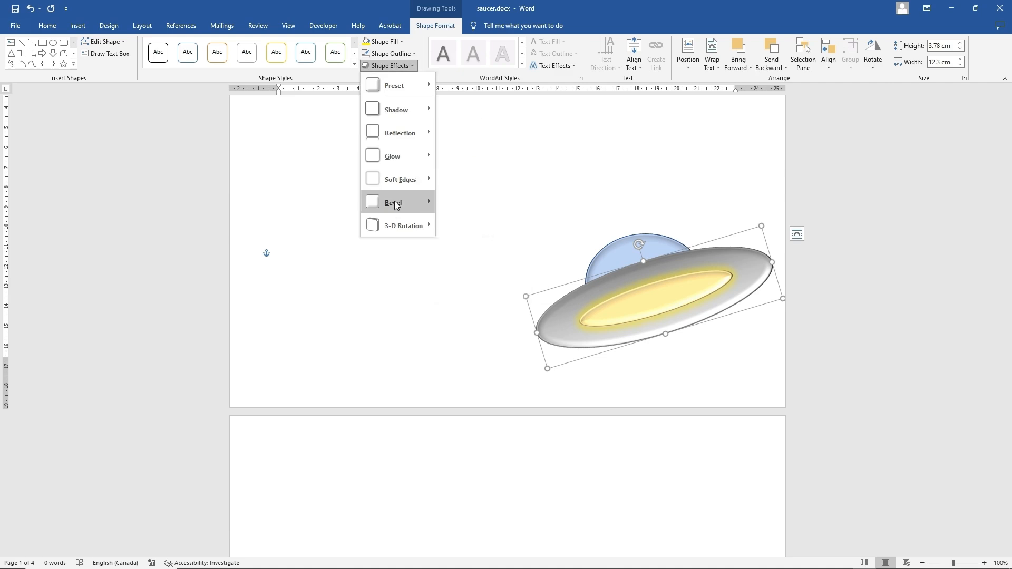
mouse_move(396, 205)
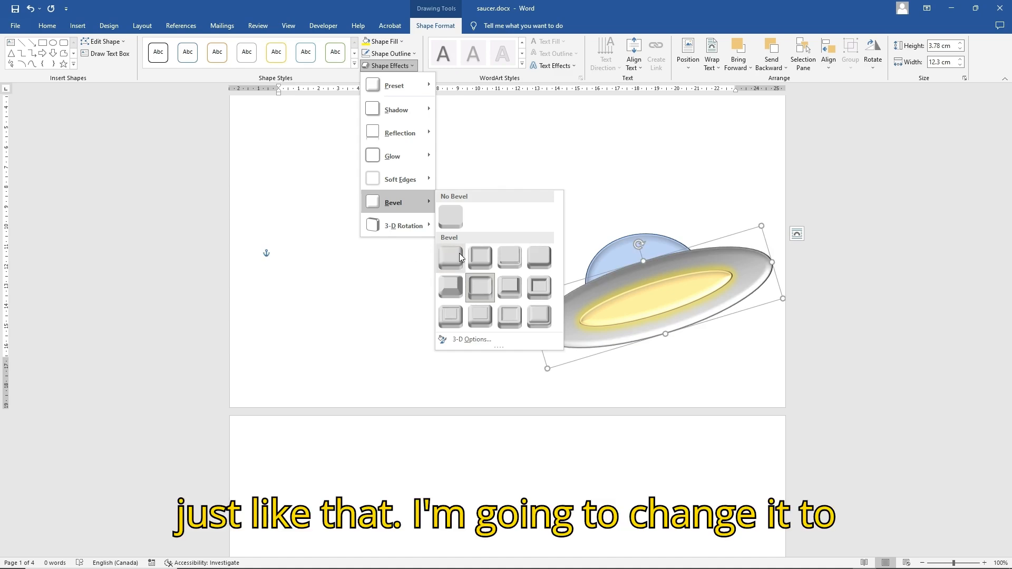
left_click(455, 259)
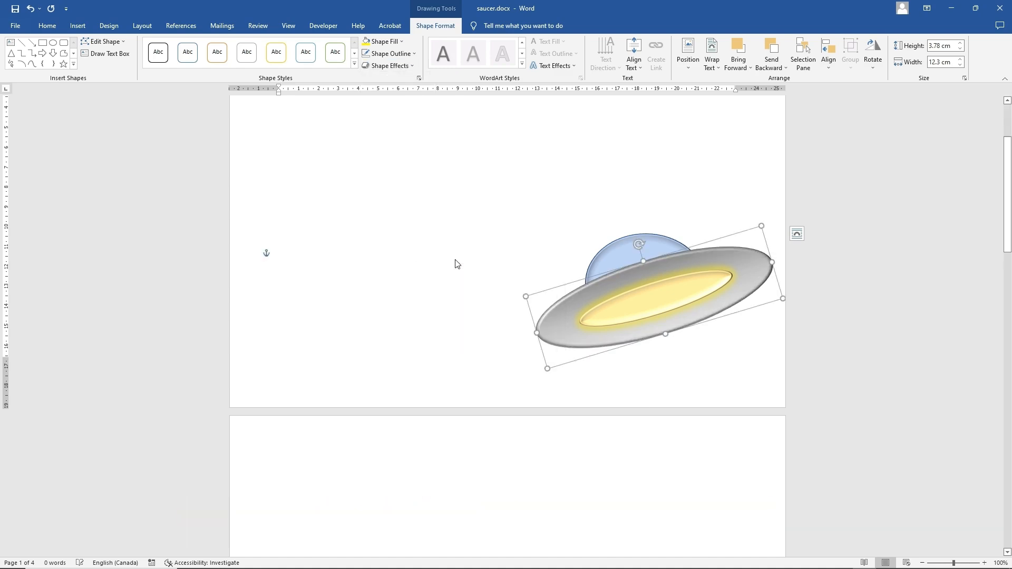
left_click(470, 318)
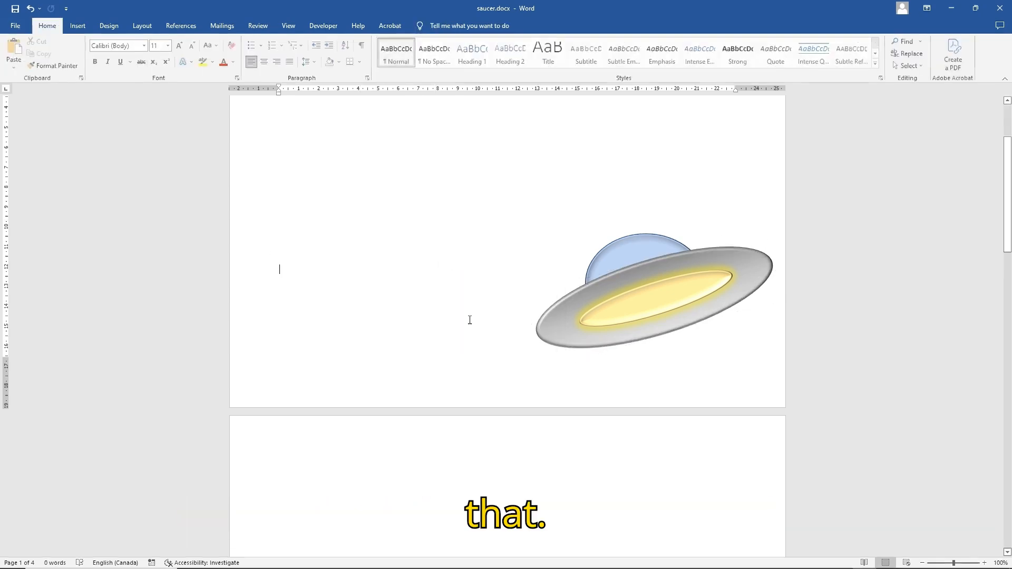
- Shrink the yellow oval to about 1.54 cm high and 7.57 cm wide
left_click(658, 302)
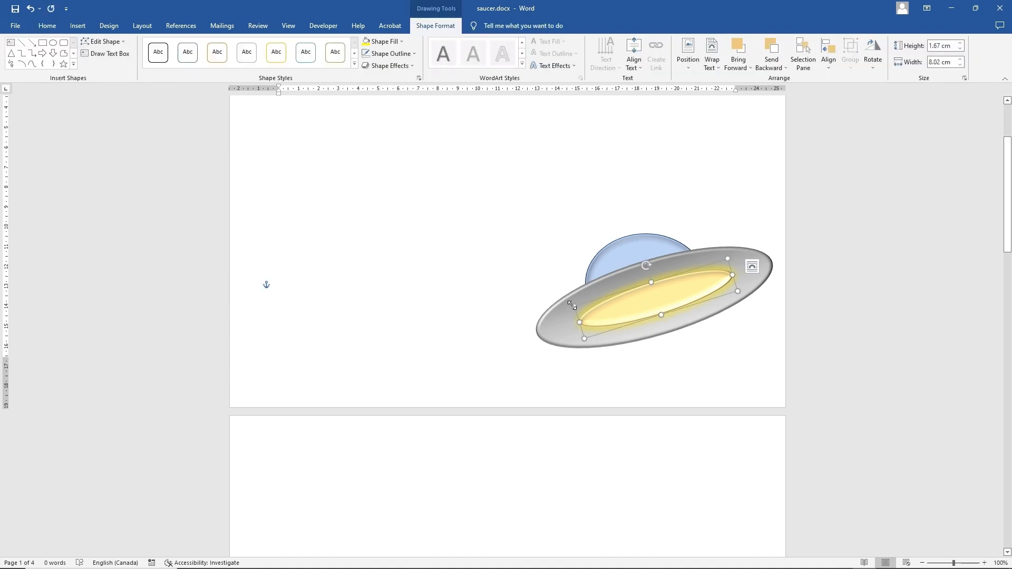
left_click_drag(574, 306, 583, 302)
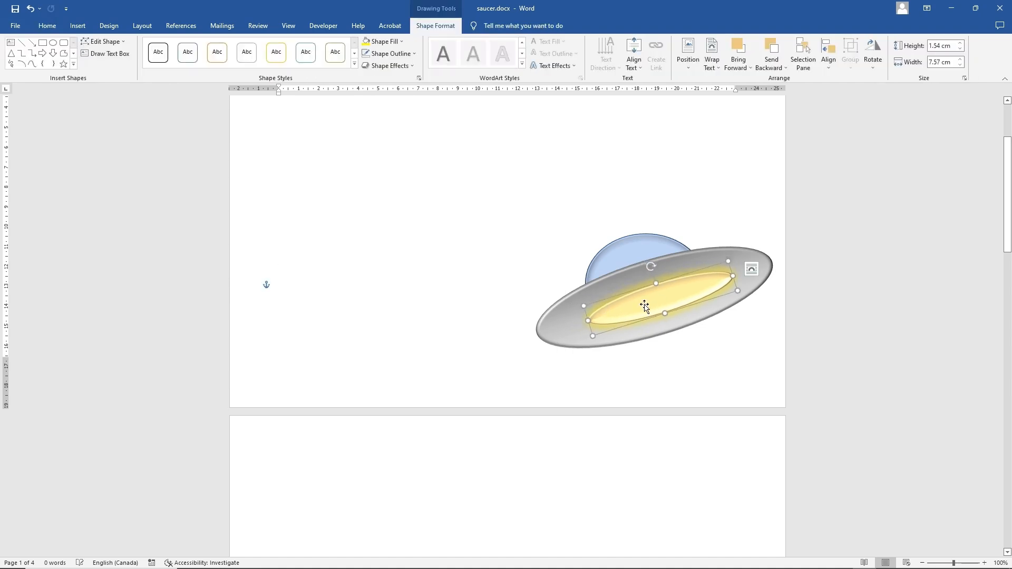
- Apply the largest gold glow variation to the gray saucer body and deselect it
left_click(660, 254)
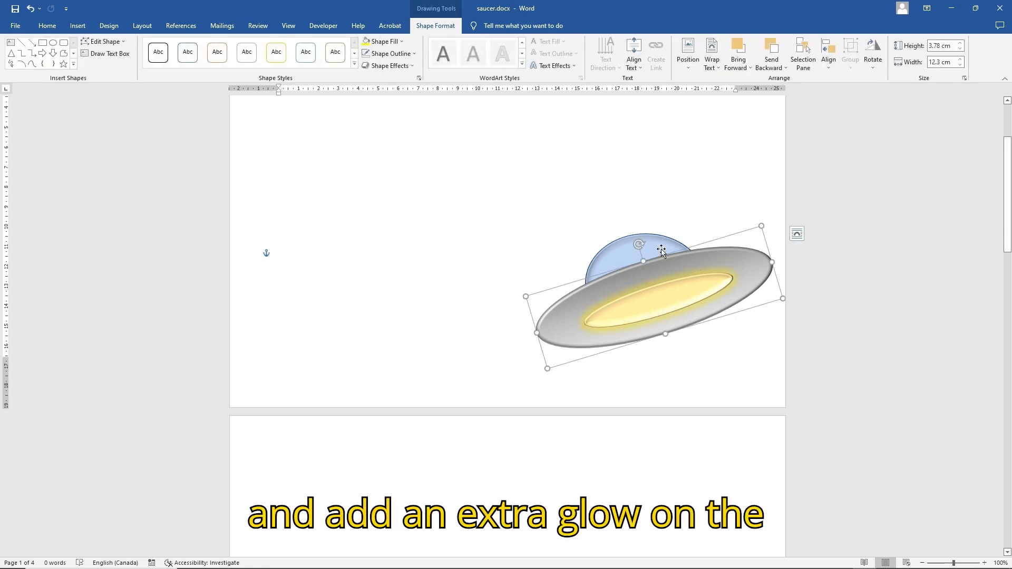
left_click(377, 66)
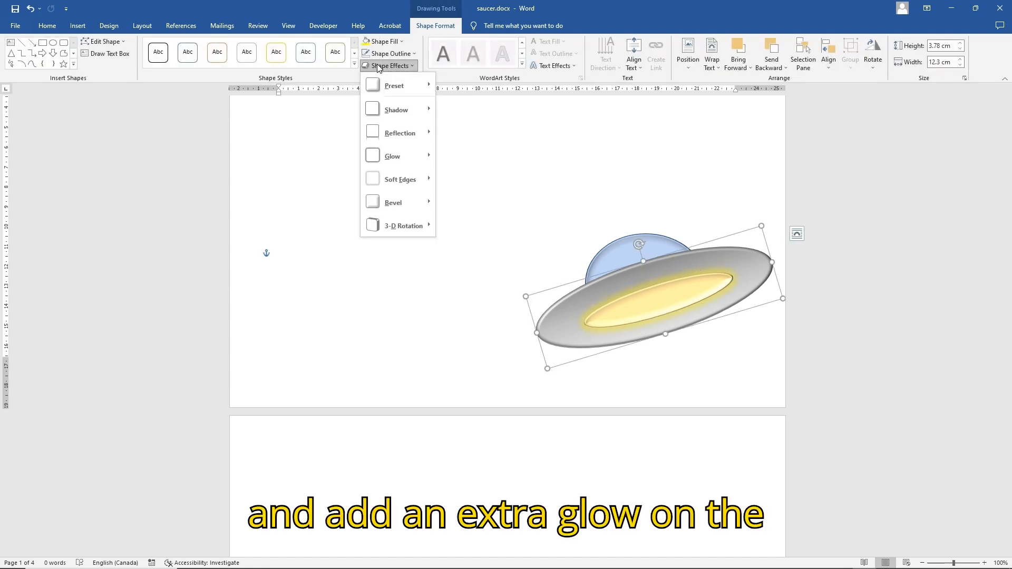
mouse_move(406, 156)
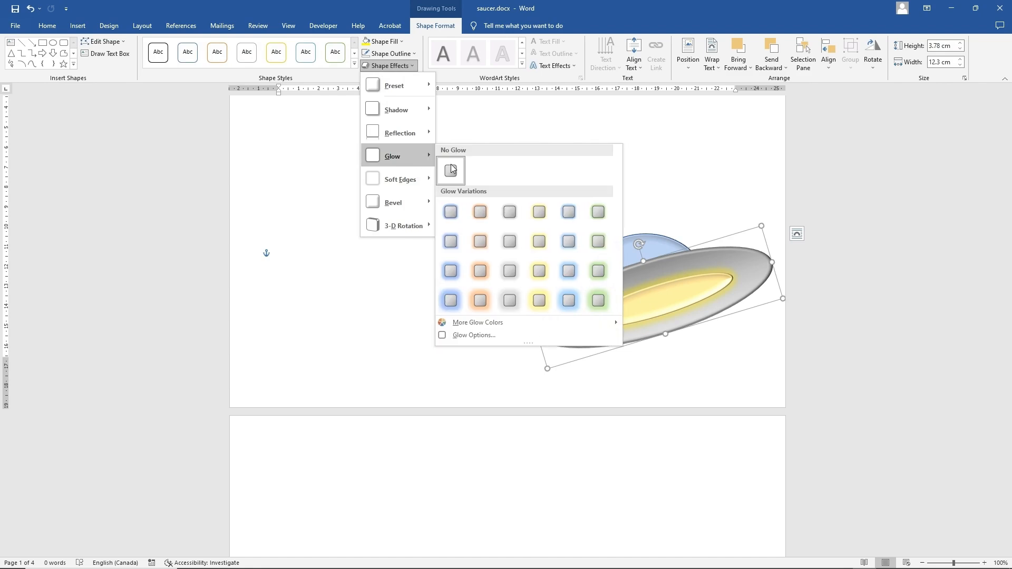
left_click(539, 300)
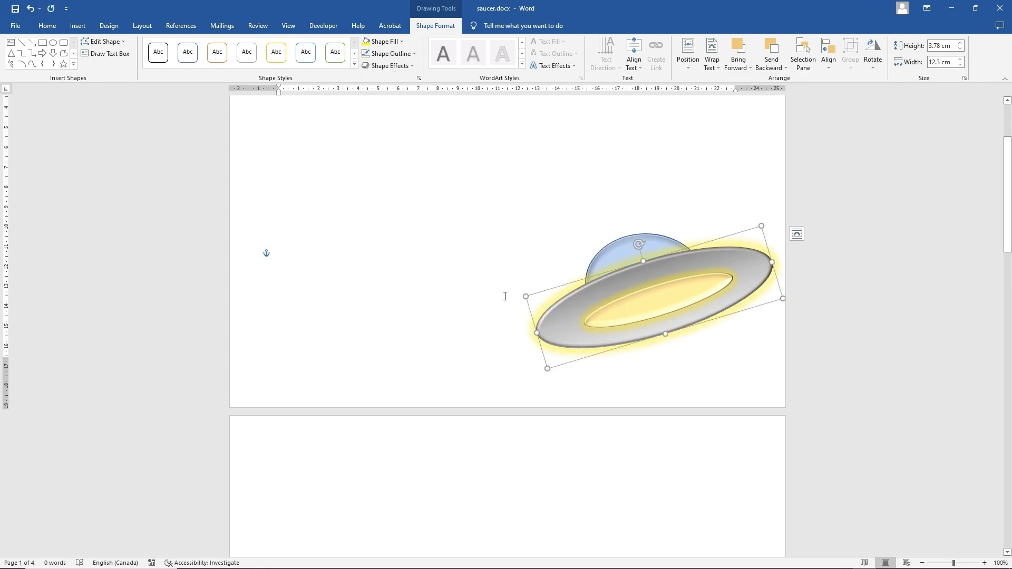
left_click(459, 284)
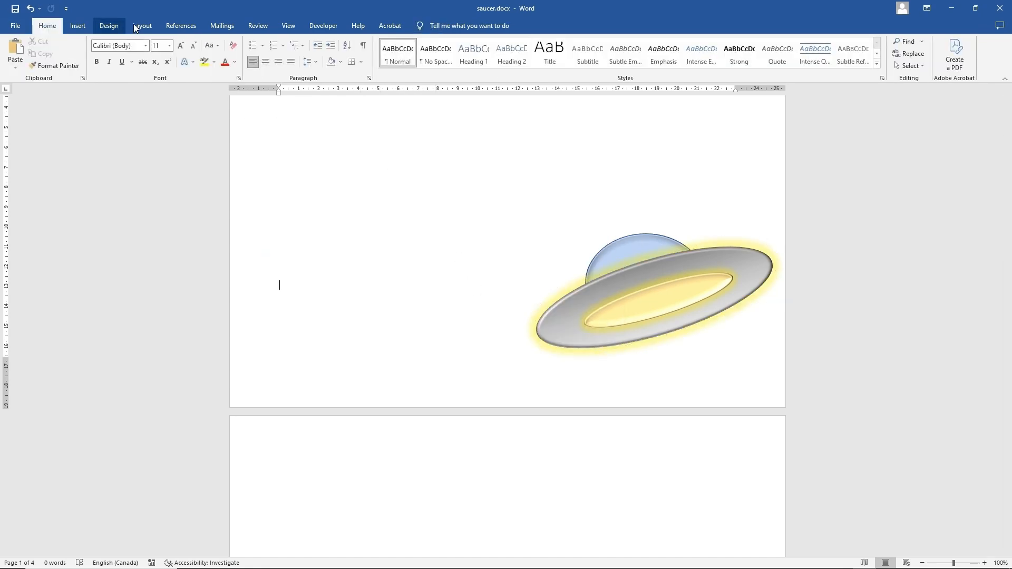
- Draw a small circle with the Oval shape in the empty page area beside the saucer
left_click(79, 26)
left_click(148, 49)
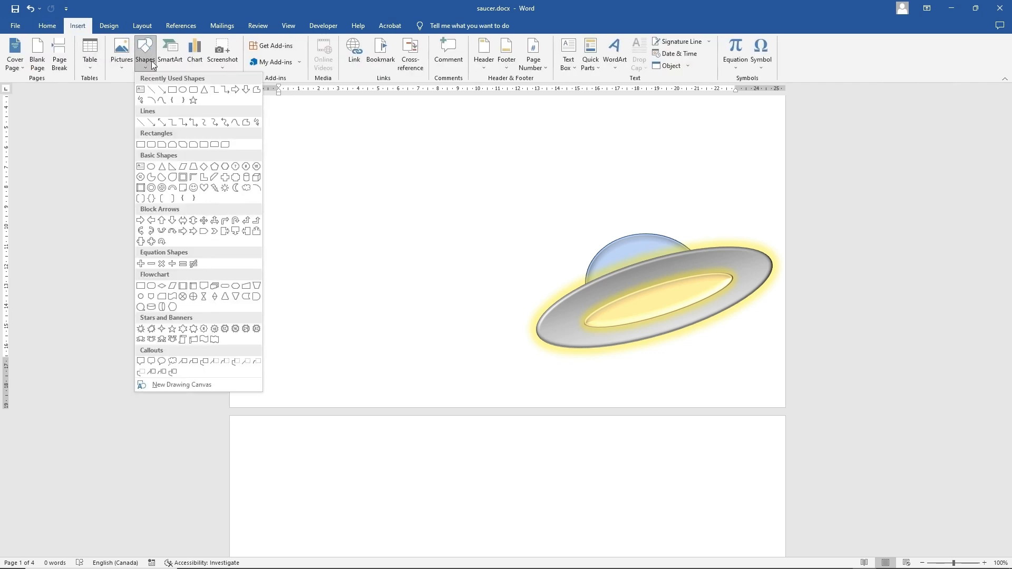
left_click(182, 94)
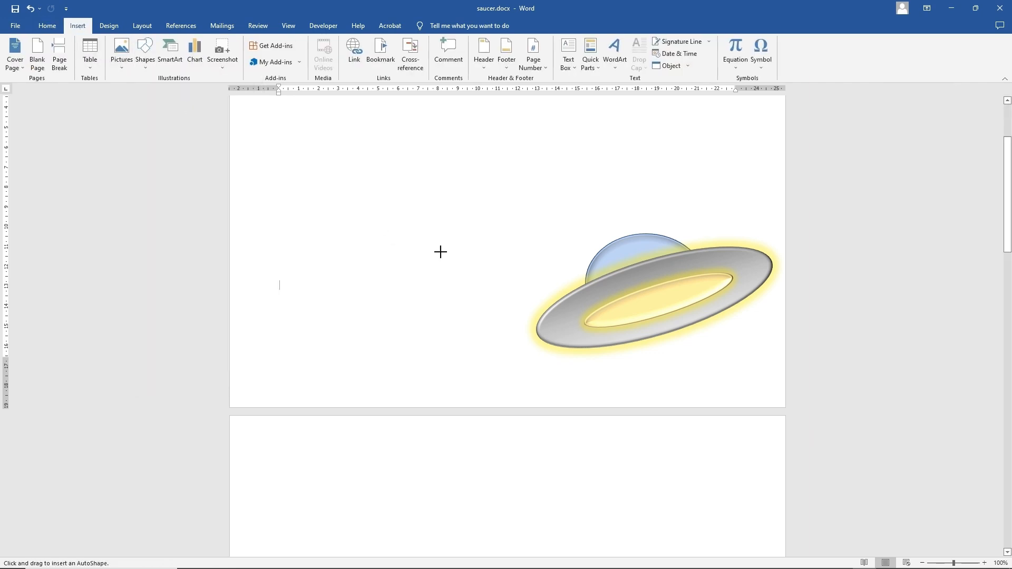
left_click_drag(441, 252, 459, 271)
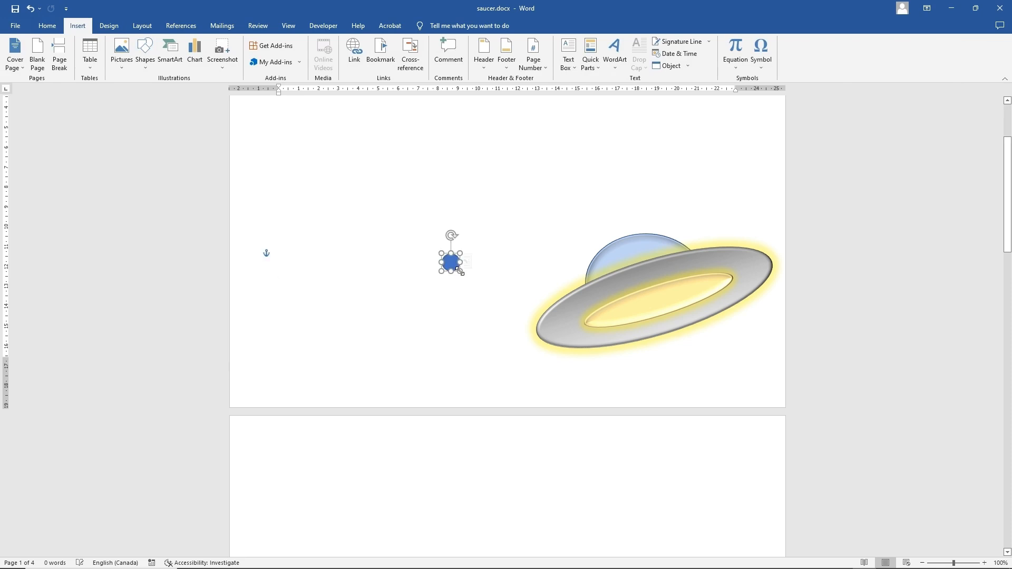
- Apply the gold shape style to the small circle, fill it with standard yellow and remove its outline
left_click(275, 53)
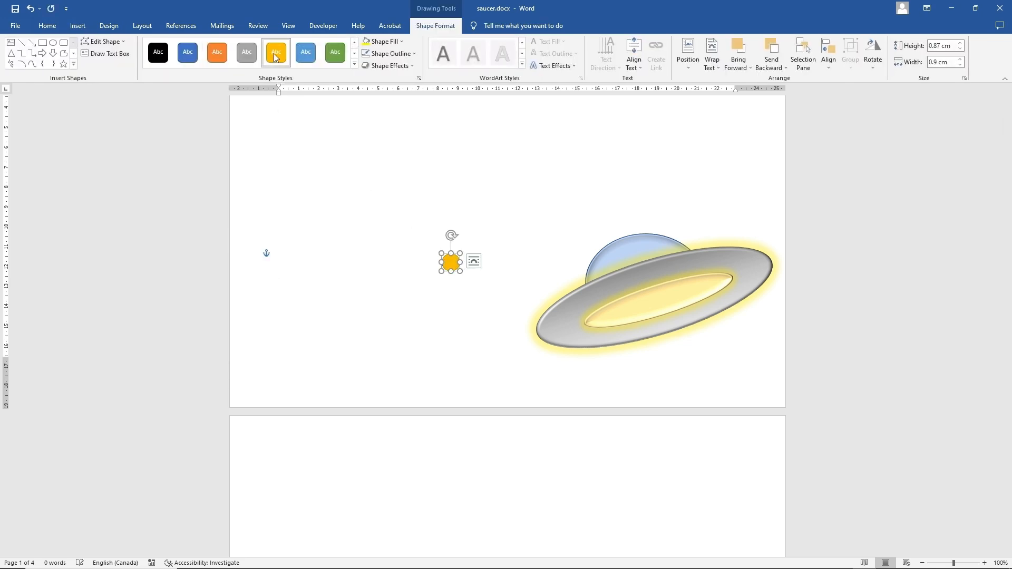
left_click(385, 41)
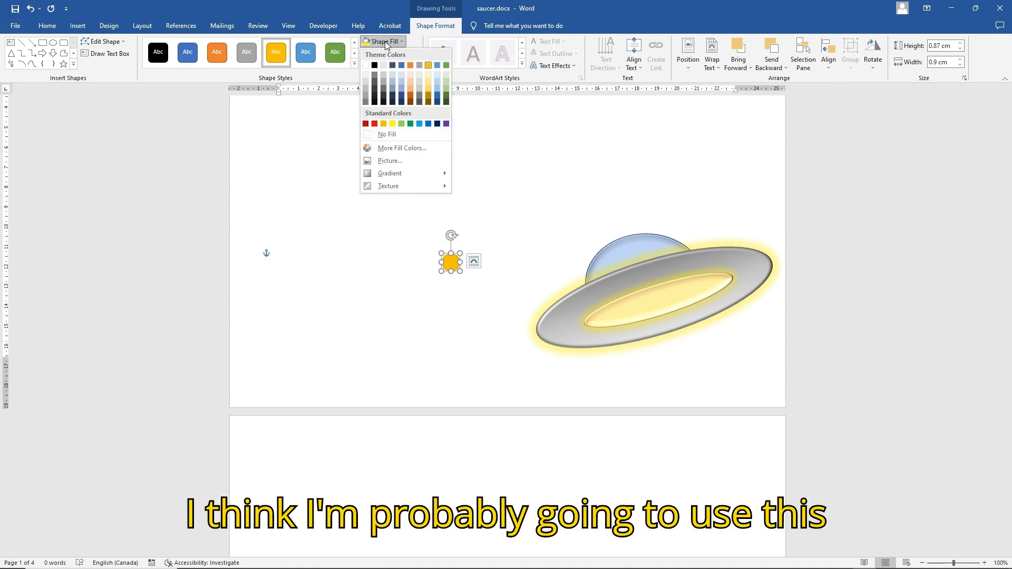
left_click(395, 124)
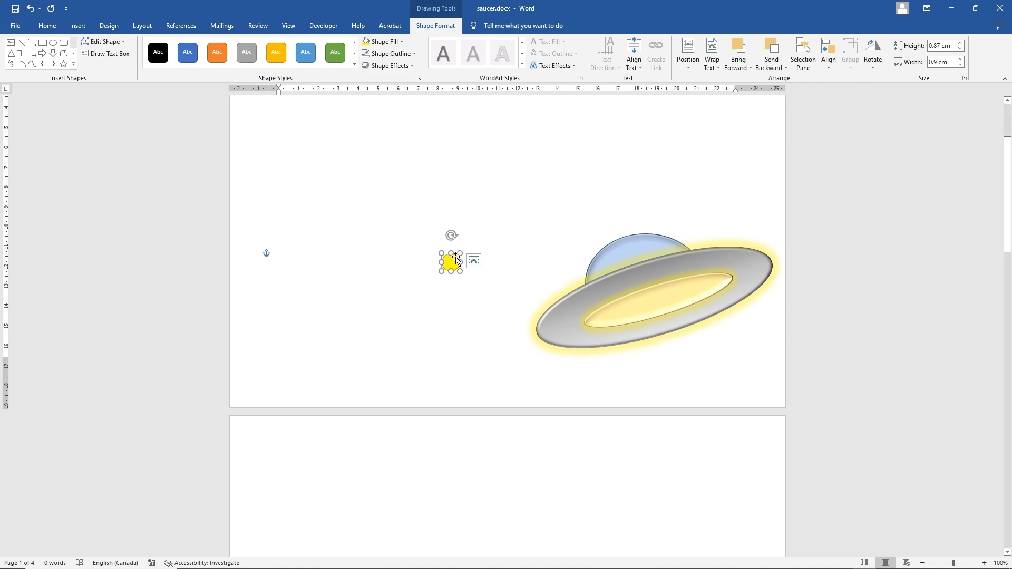
left_click(390, 53)
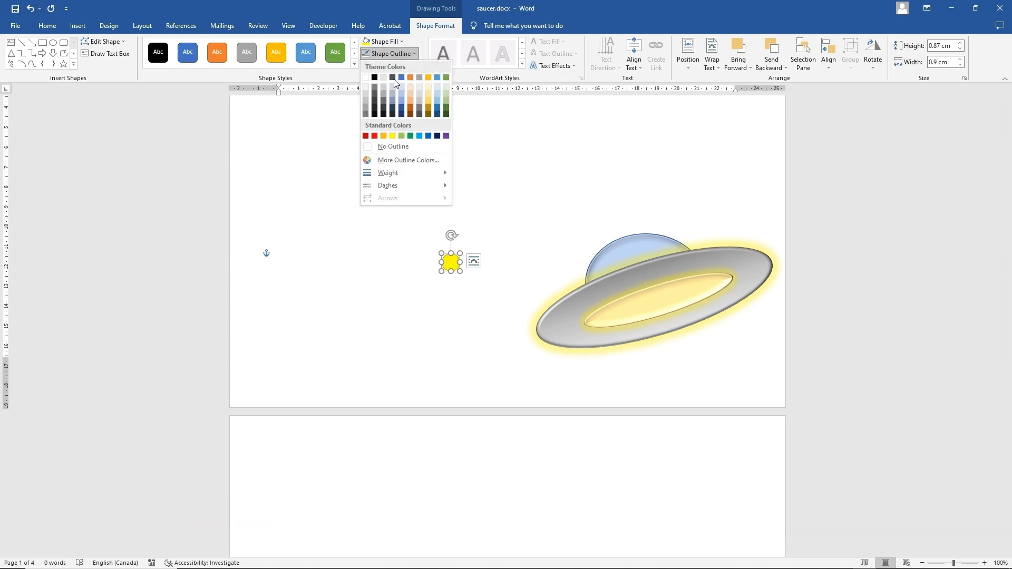
left_click(394, 149)
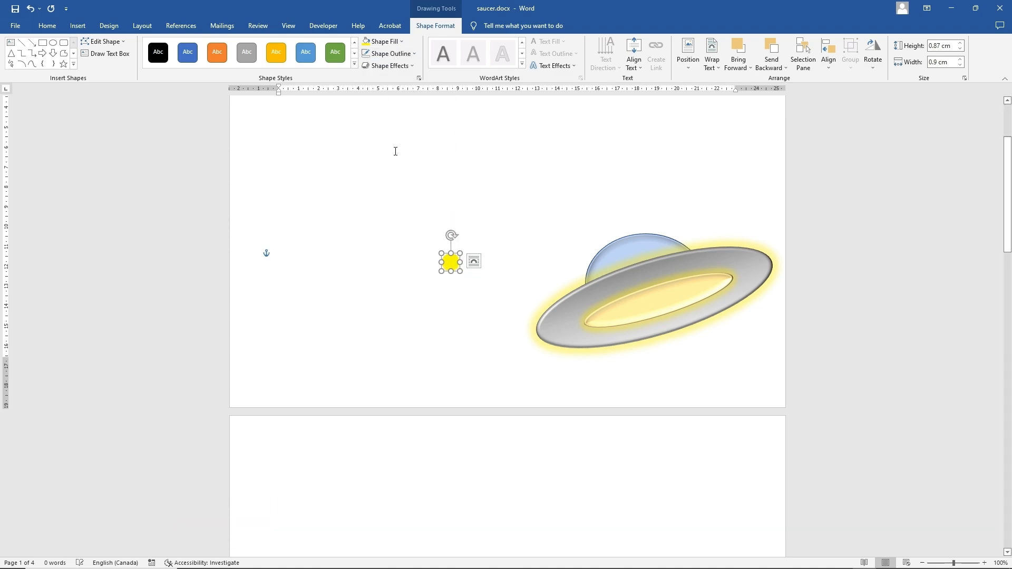
- Shrink the yellow circle to about 0.56 cm high and 0.61 cm wide and place it on the gray body's right end
left_click(395, 66)
mouse_move(398, 206)
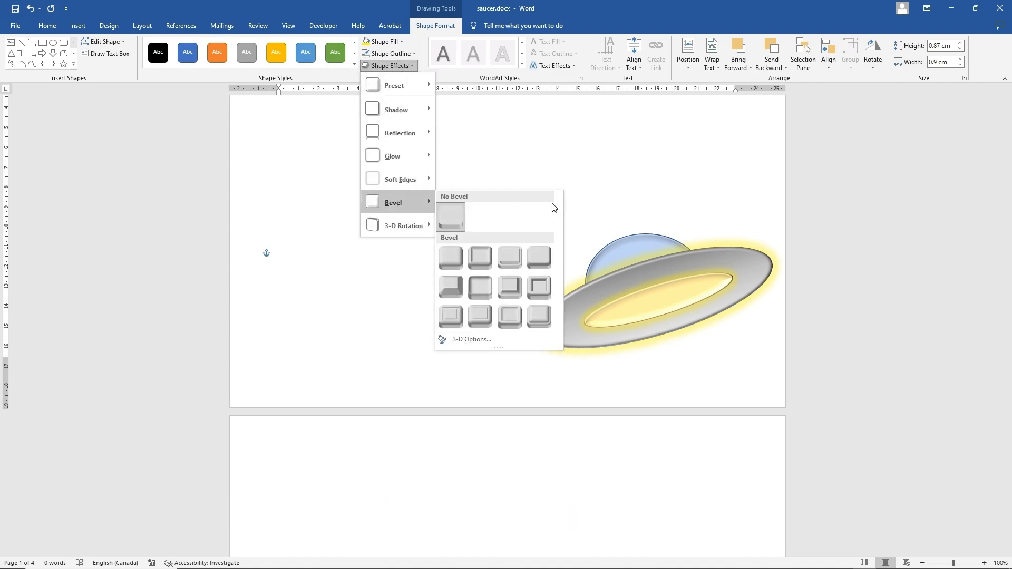
left_click(622, 148)
left_click_drag(452, 262, 749, 269)
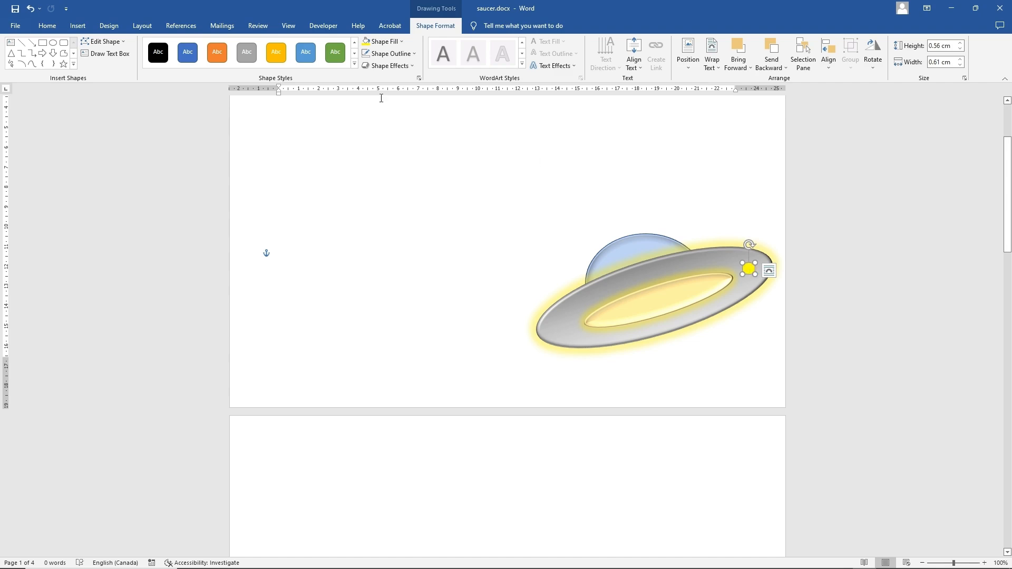
- Give the small yellow circle the second bevel preset of the middle row
left_click(389, 65)
mouse_move(418, 205)
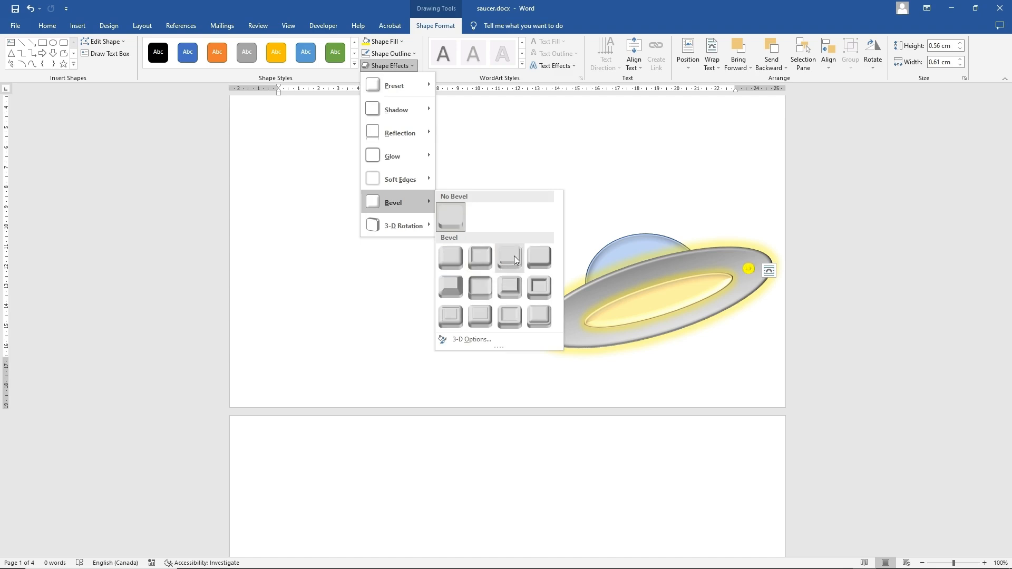
left_click(486, 286)
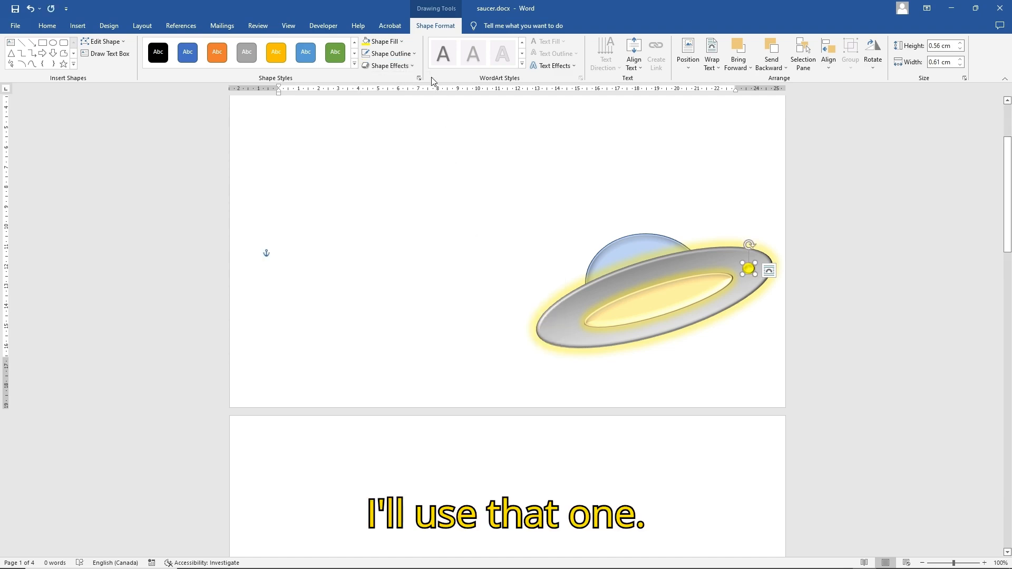
- Apply the largest gold glow variation to the small yellow circle
left_click(389, 55)
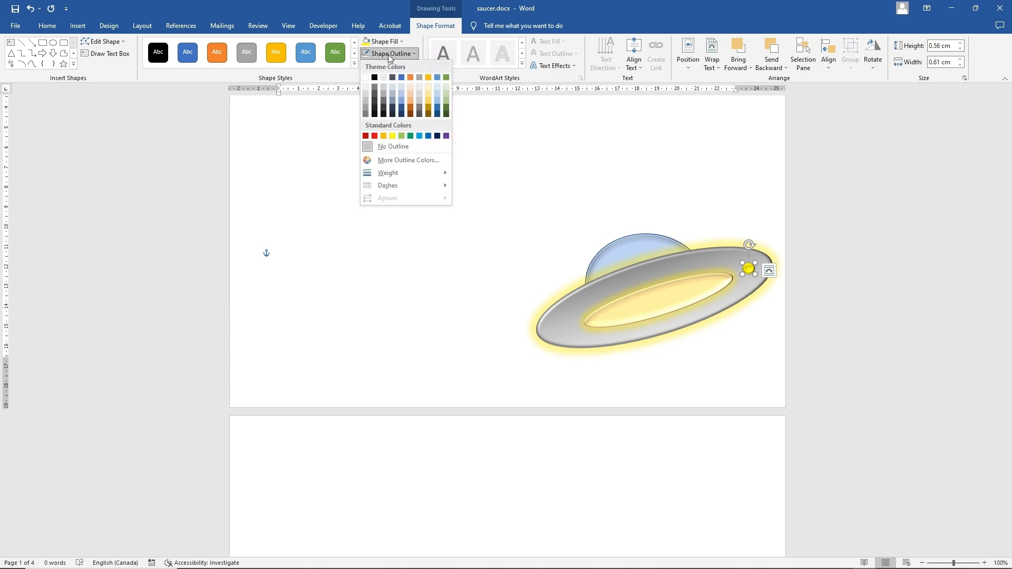
left_click(389, 55)
left_click(388, 65)
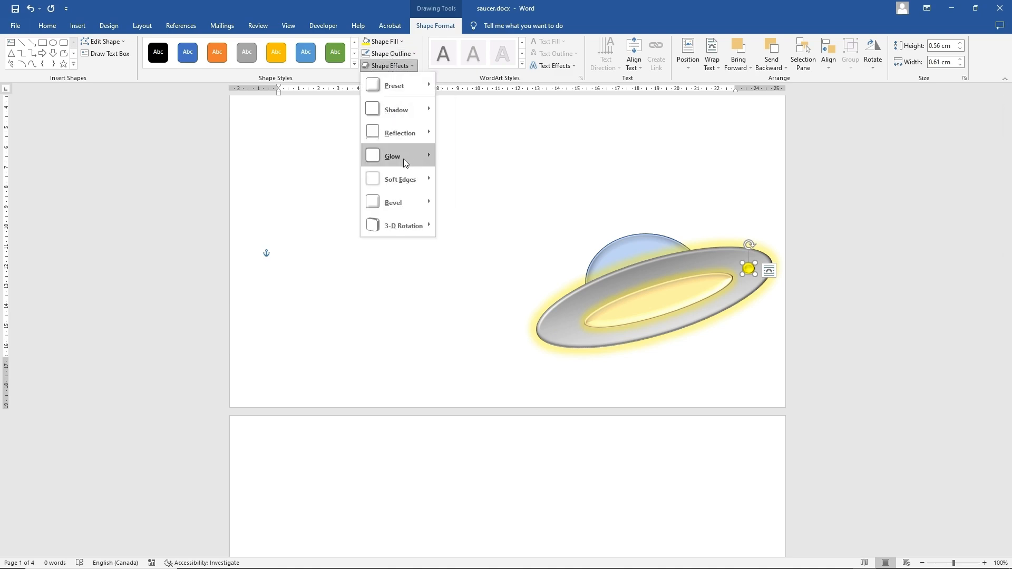
mouse_move(403, 159)
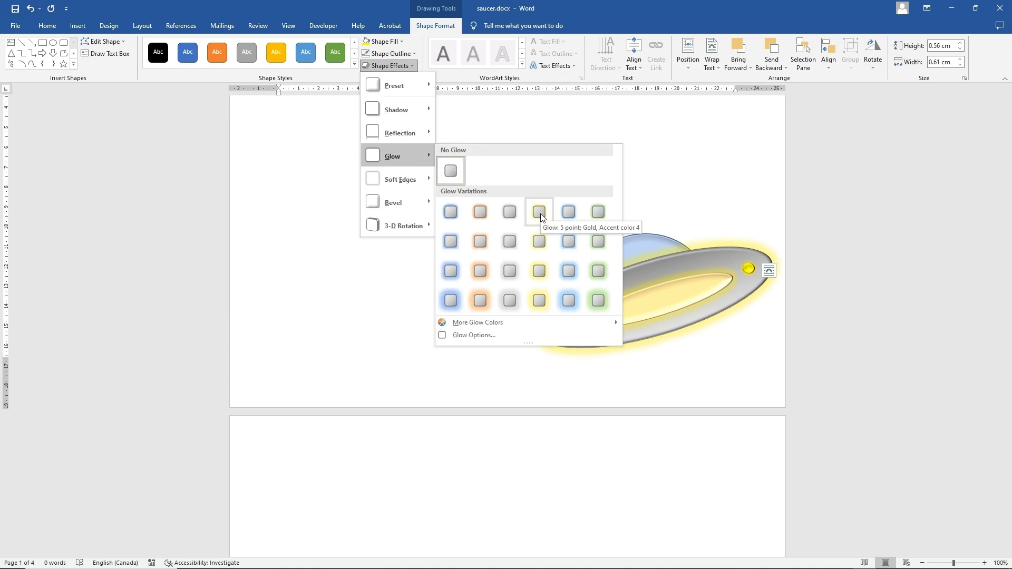
left_click(542, 301)
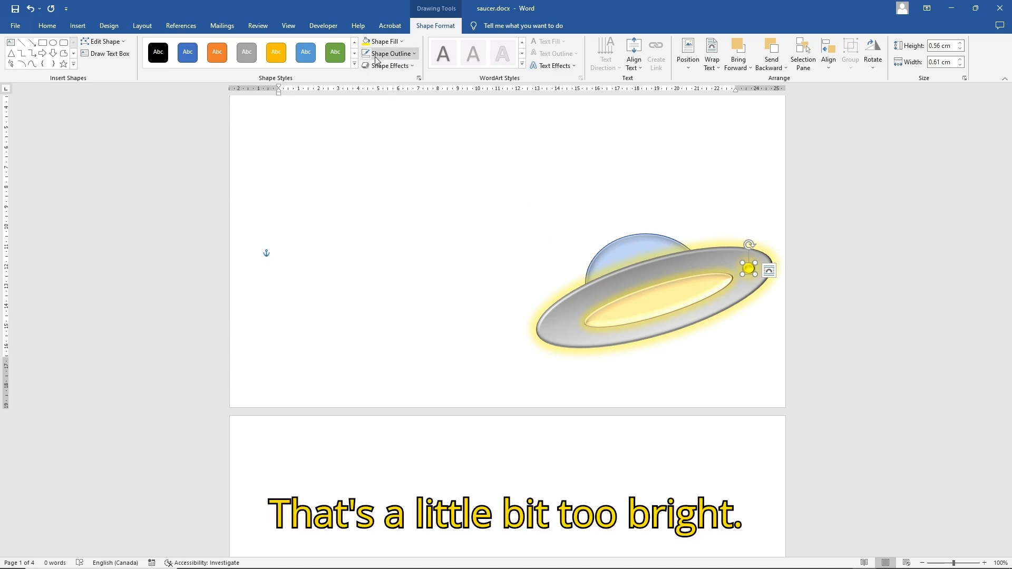
- Change the circle's fill to a light gold theme color and enlarge it to about 0.66 cm high and 0.71 cm wide
left_click(388, 43)
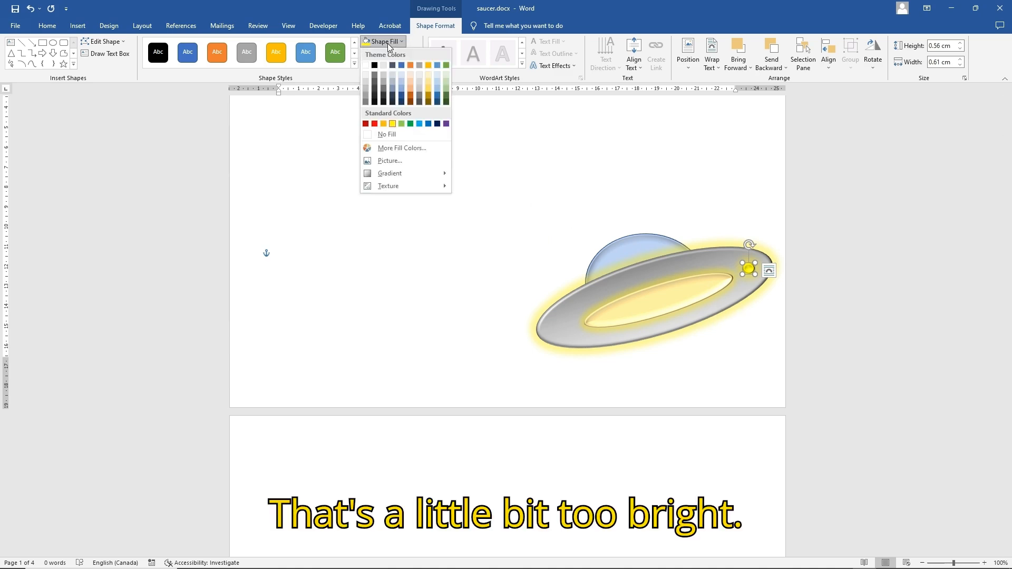
left_click(428, 81)
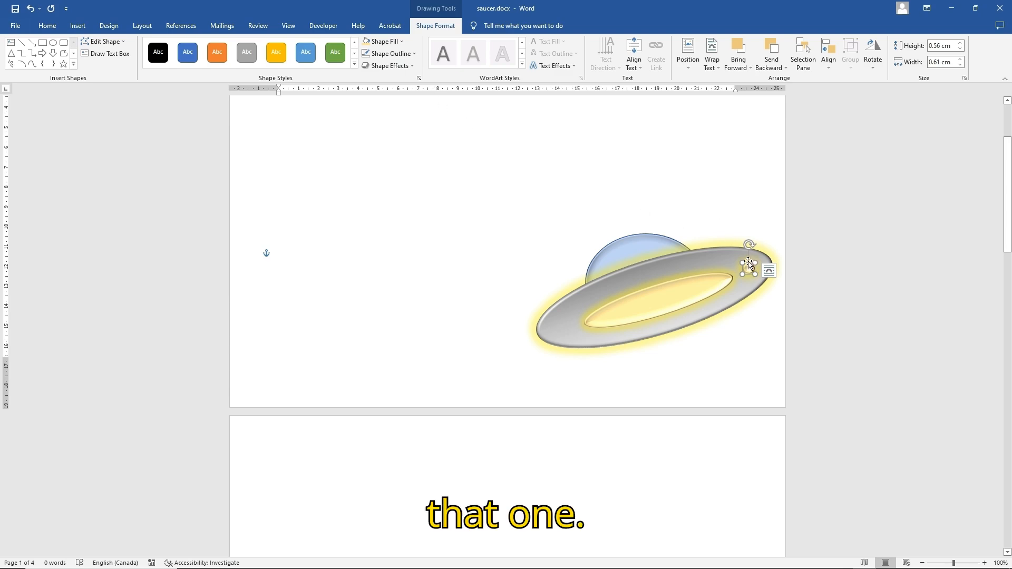
left_click_drag(742, 263, 749, 269)
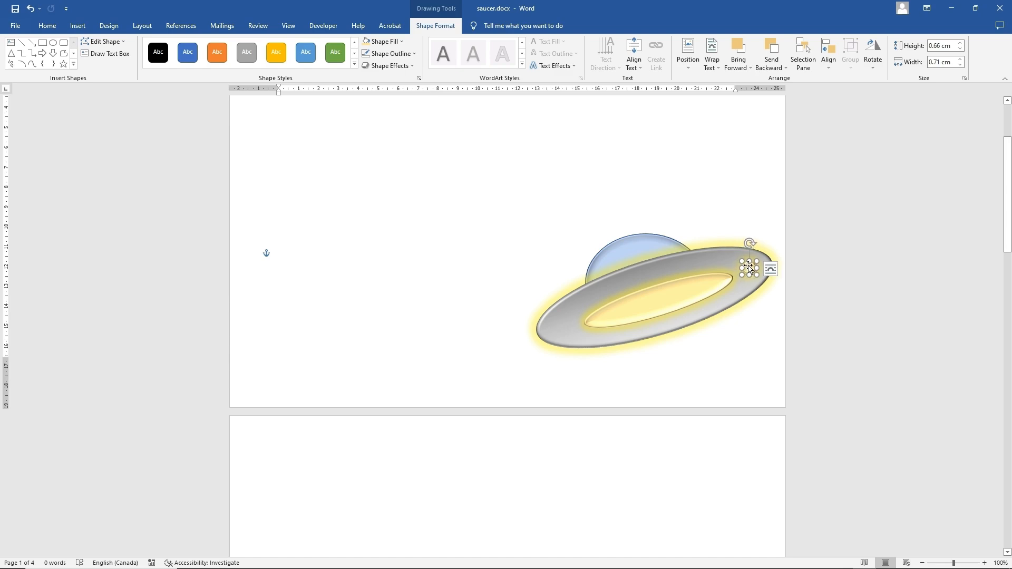
- Copy the glowing circle, paste duplicates with source formatting and arrange them around the gray body's rim, making seven circles in all
right_click(749, 268)
left_click(769, 301)
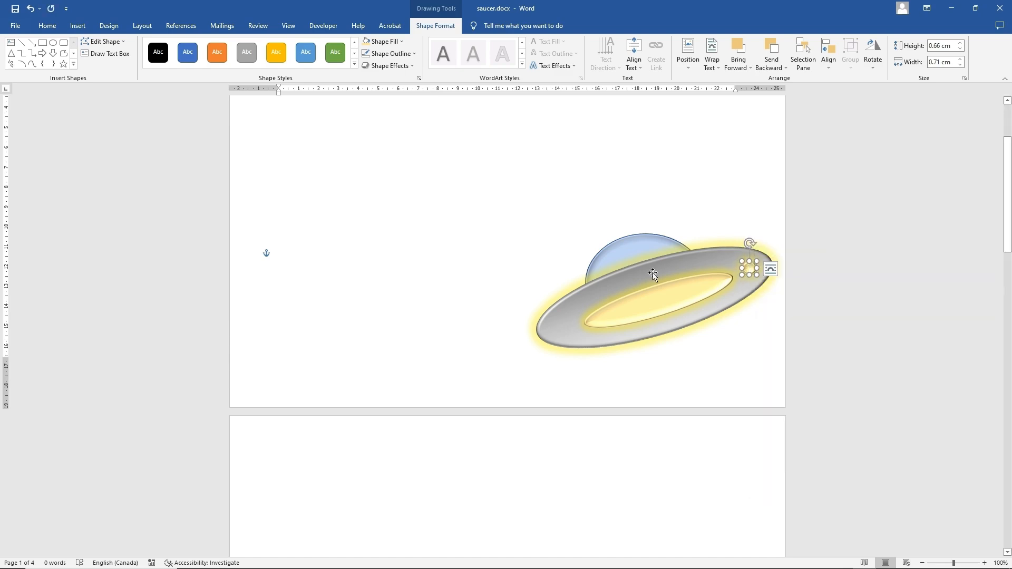
right_click(501, 261)
left_click(522, 318)
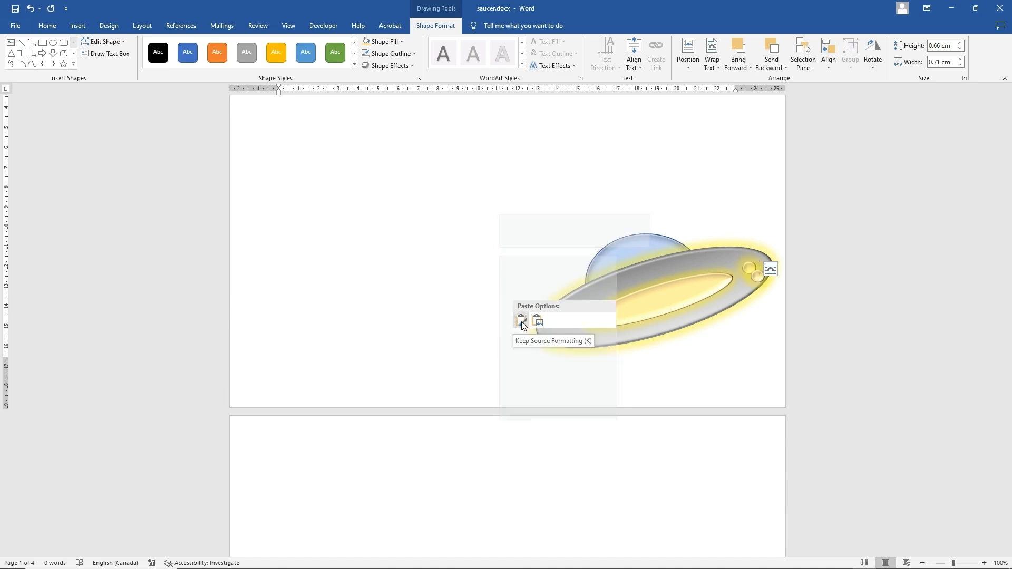
right_click(430, 271)
left_click(452, 337)
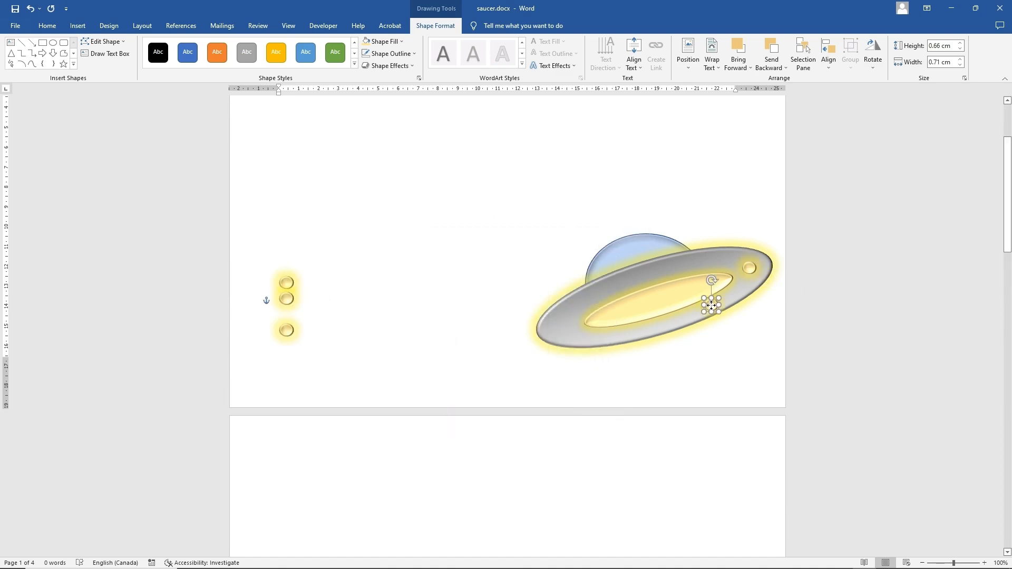
left_click_drag(712, 305, 712, 303)
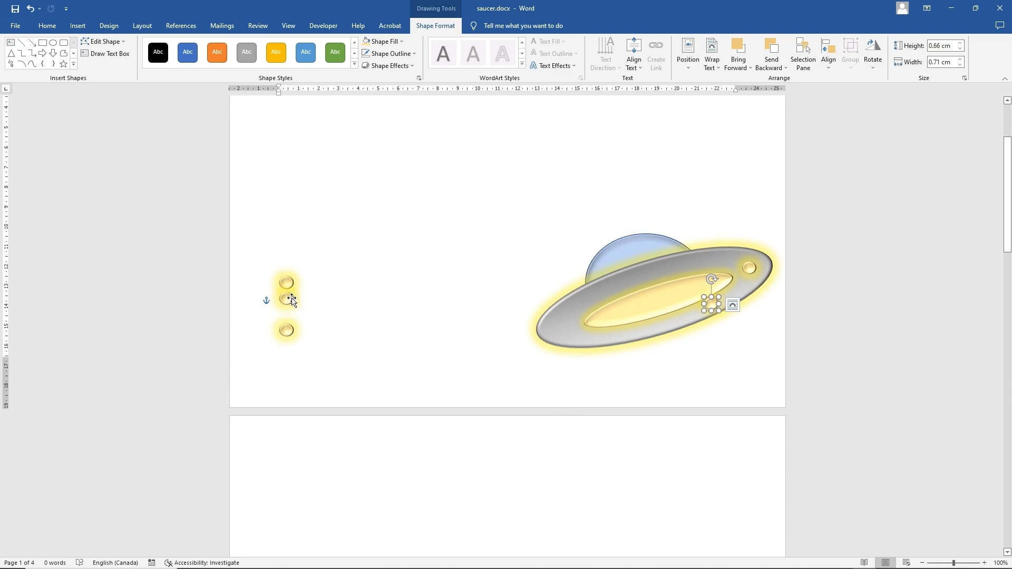
left_click_drag(292, 299, 697, 262)
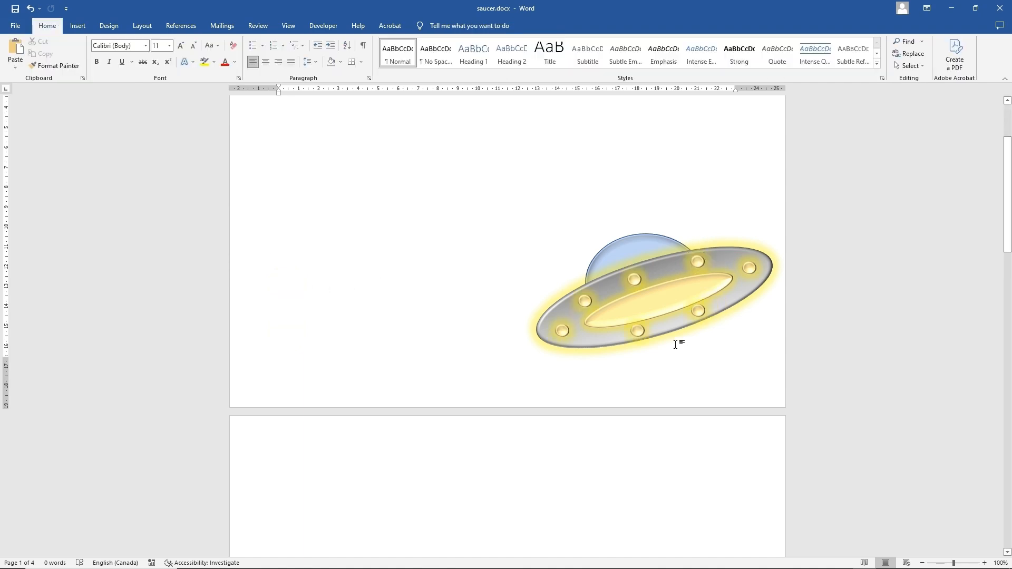
- Apply a blue glow variation to the saucer's blue dome and deselect it
left_click(627, 248)
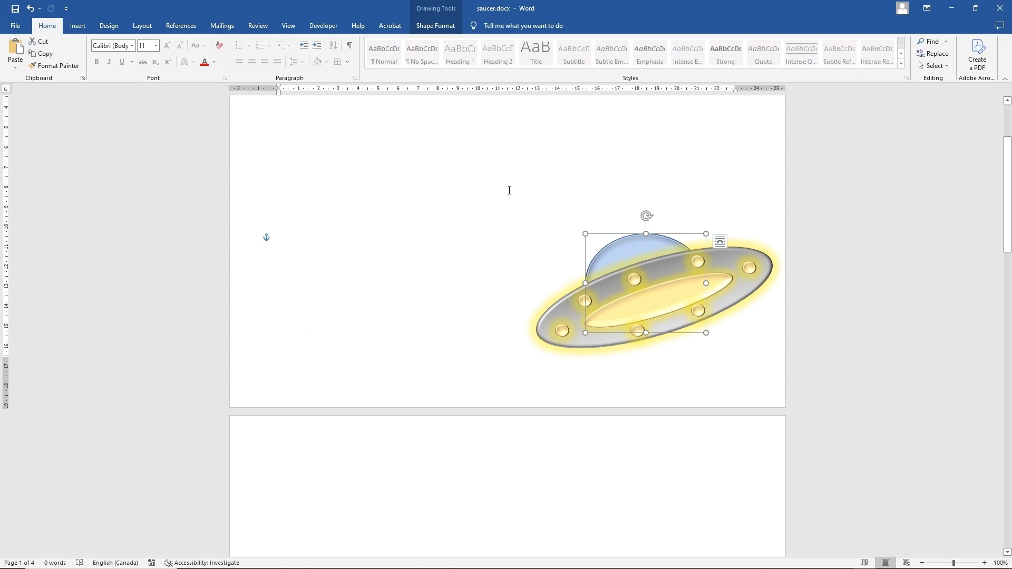
left_click(429, 26)
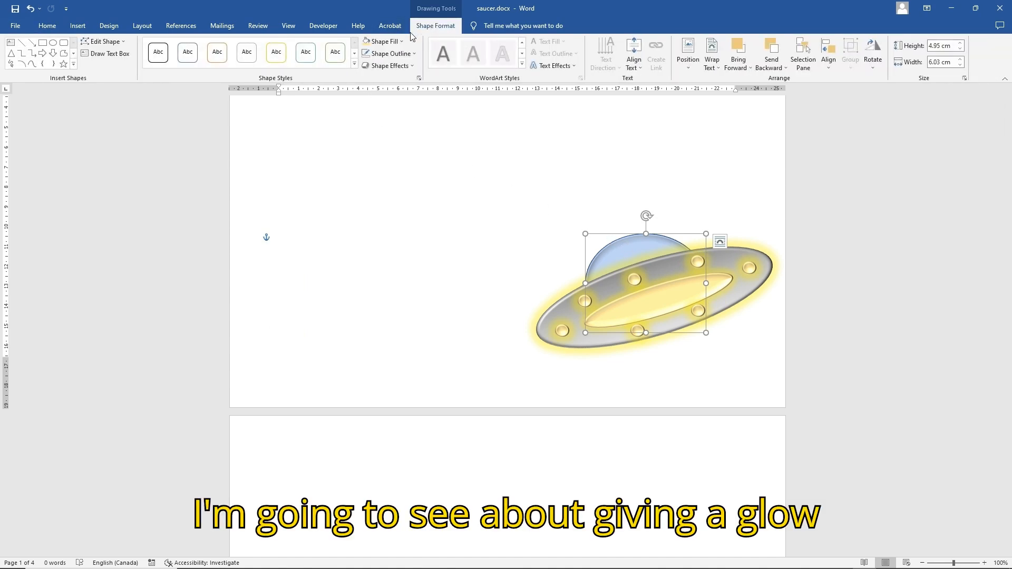
left_click(393, 66)
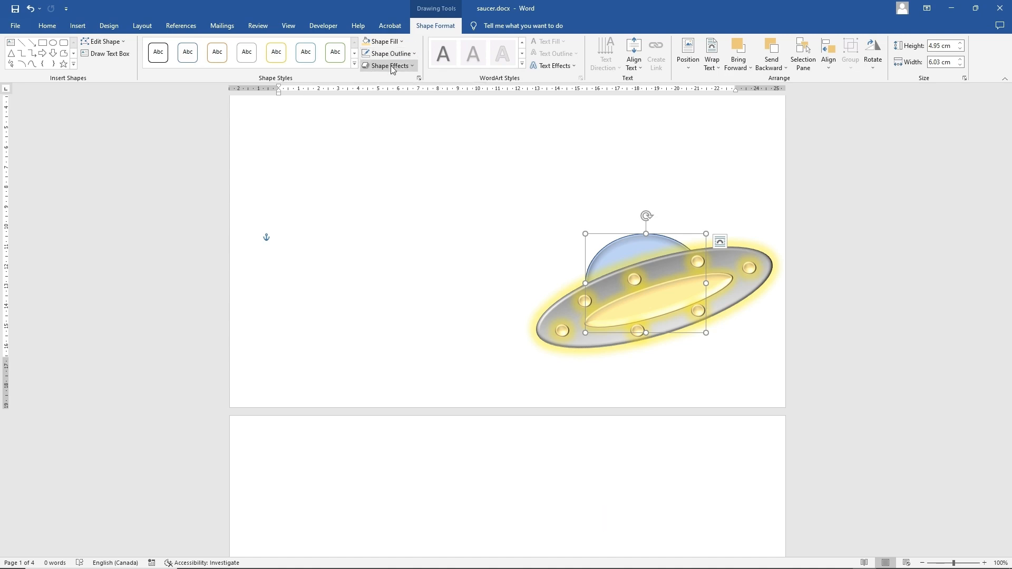
mouse_move(391, 155)
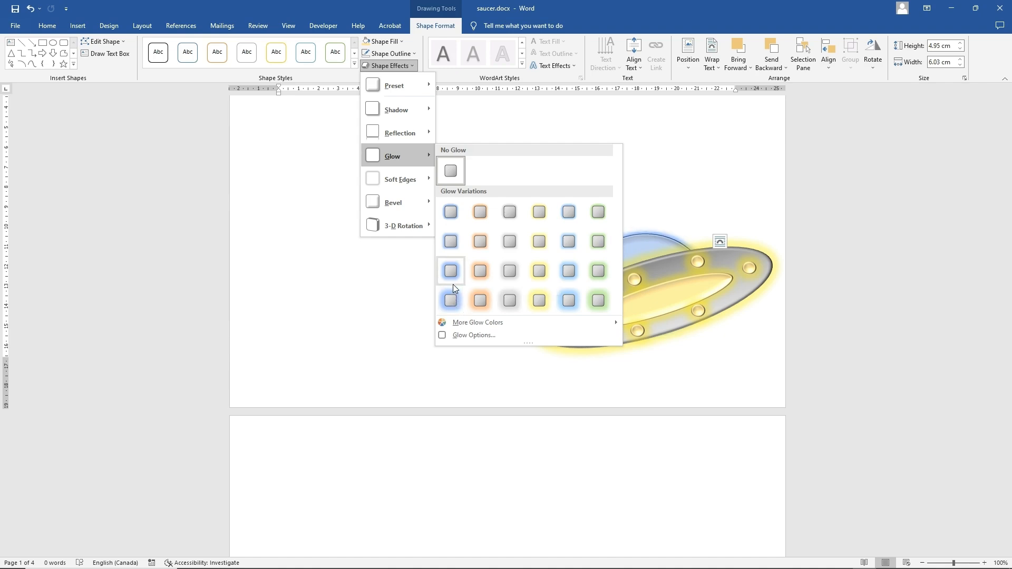
key("Escape")
left_click(407, 282)
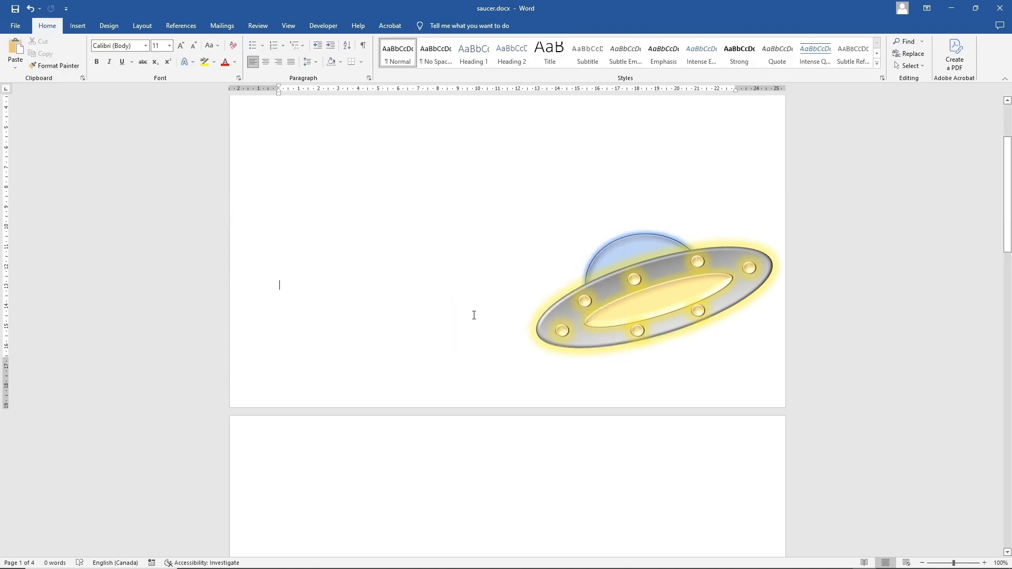
- Apply the largest gold glow variation to the yellow oval in the saucer's center and deselect it
left_click(659, 306)
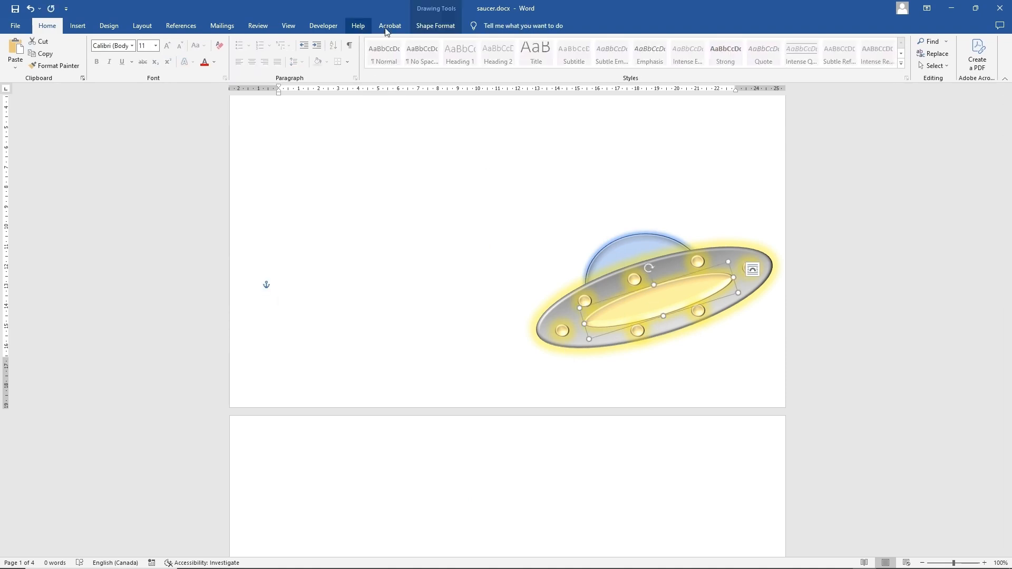
left_click(434, 26)
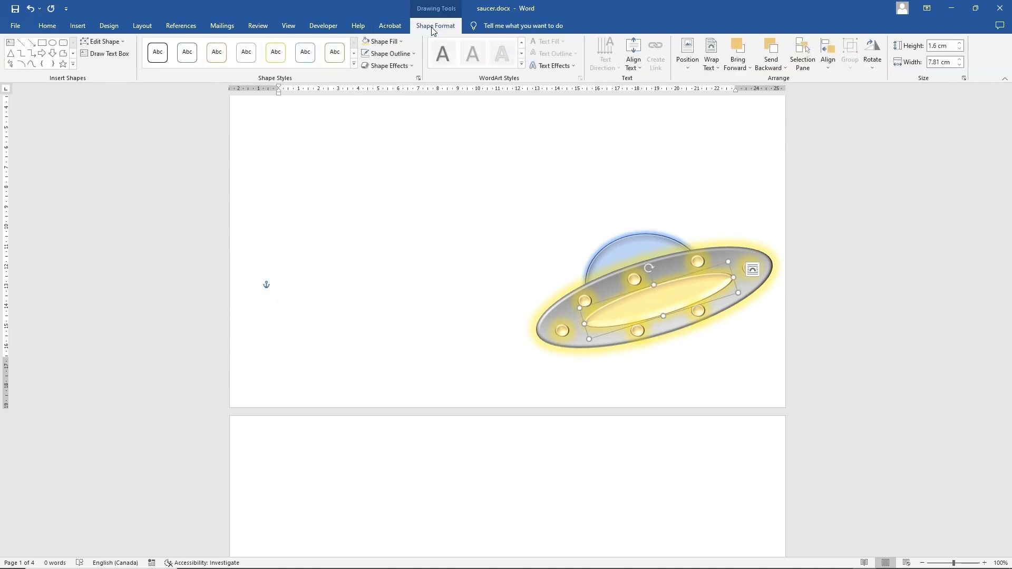
left_click(390, 66)
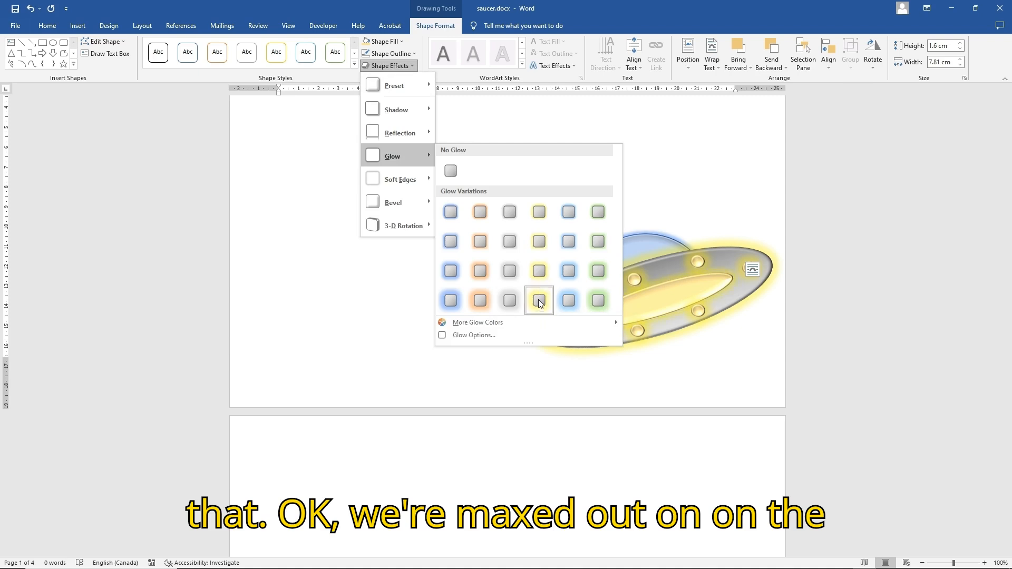
left_click(540, 302)
left_click(464, 300)
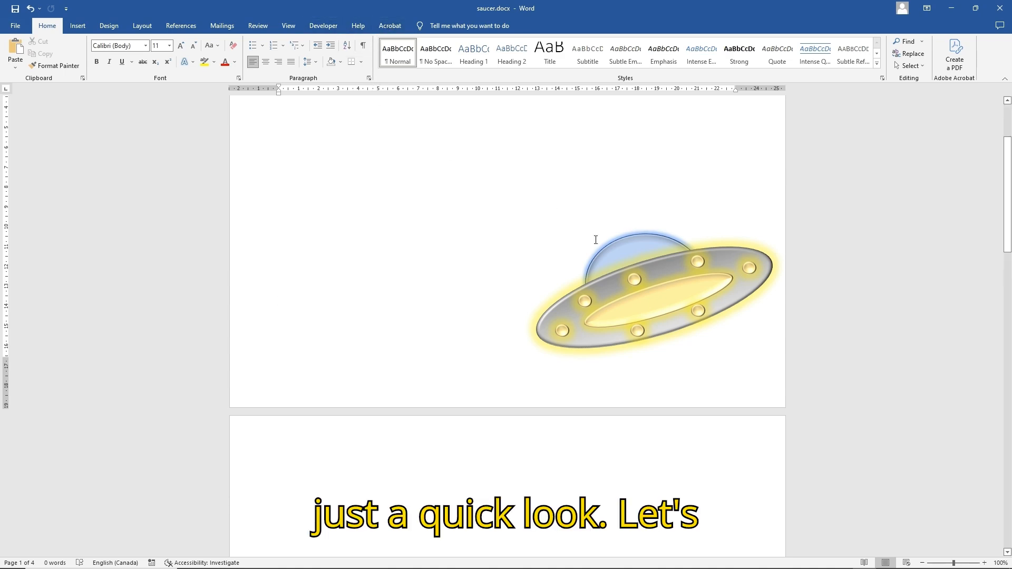
- Set the glow of the saucer's yellow center oval to 56% transparency and a size of about 109 pt
left_click(647, 309)
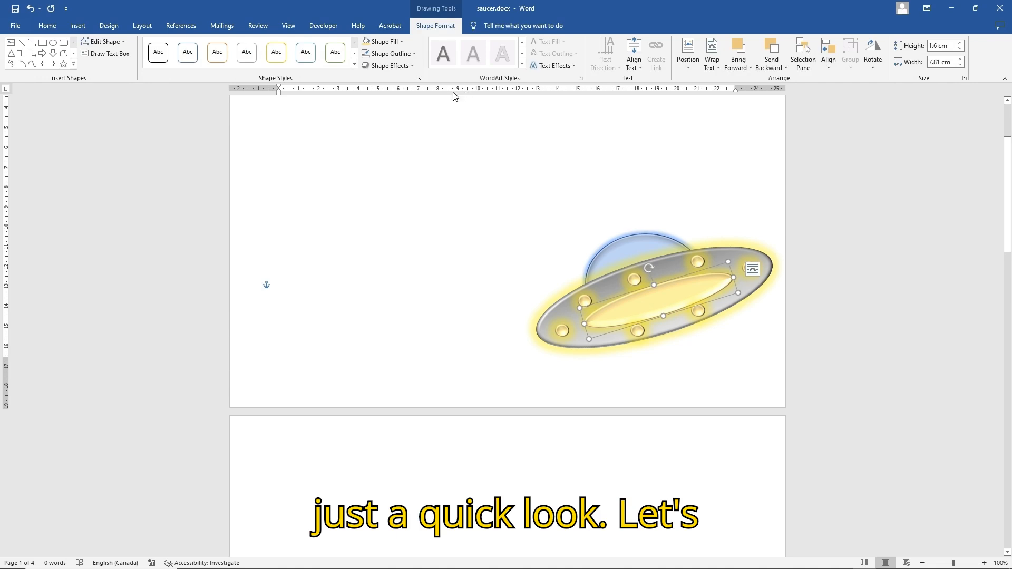
left_click(390, 66)
left_click(391, 70)
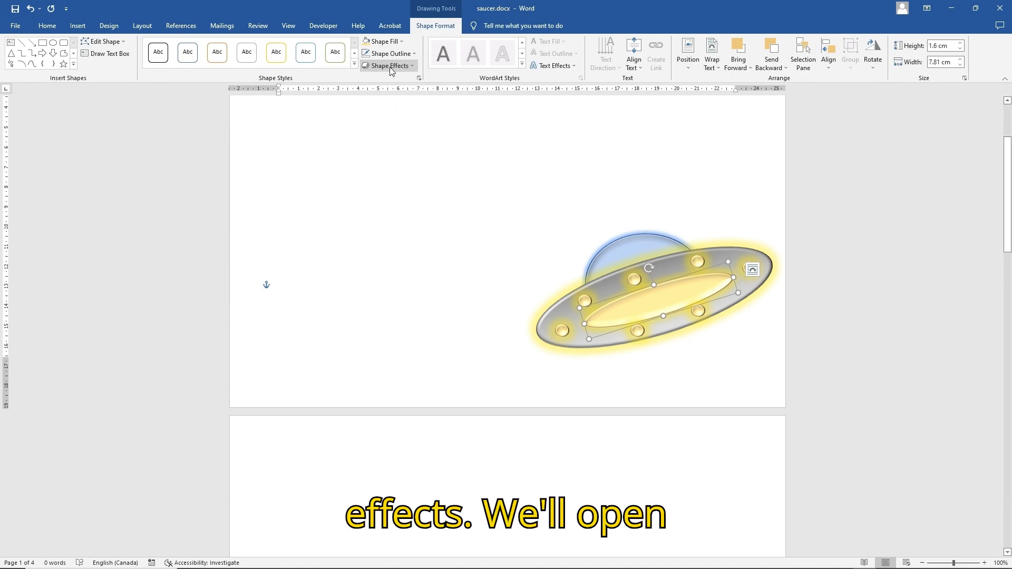
left_click(419, 79)
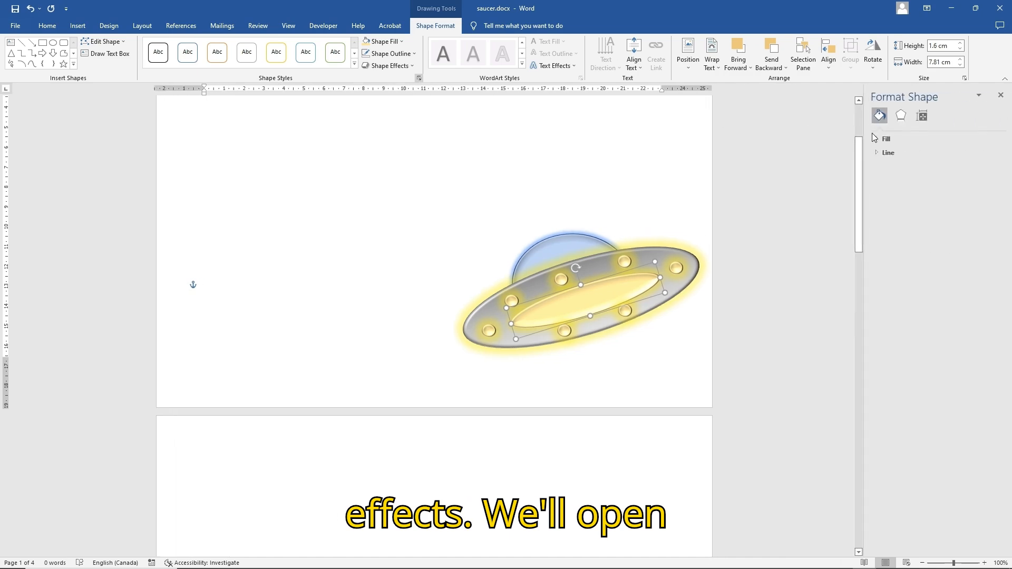
left_click(901, 116)
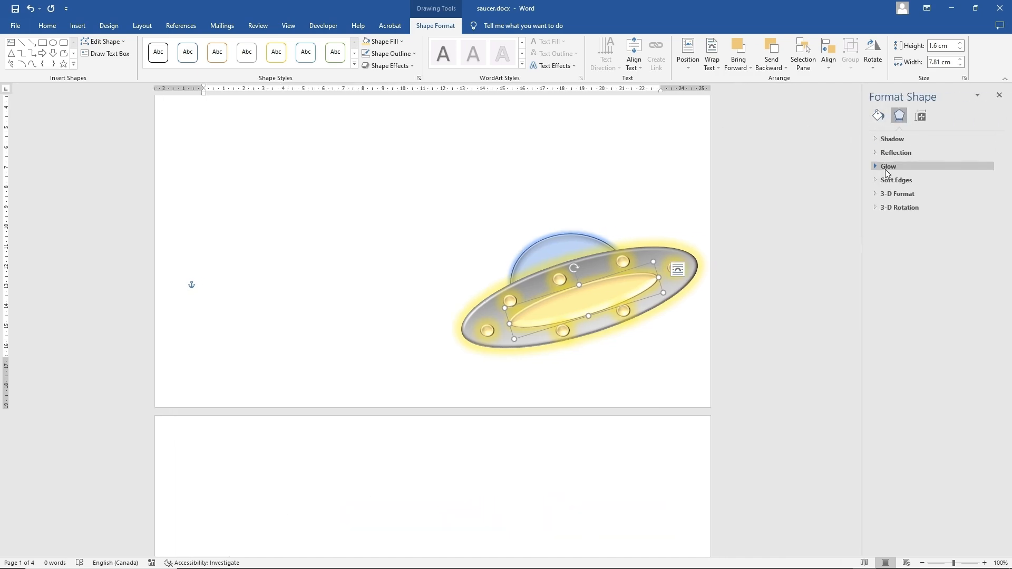
left_click(877, 166)
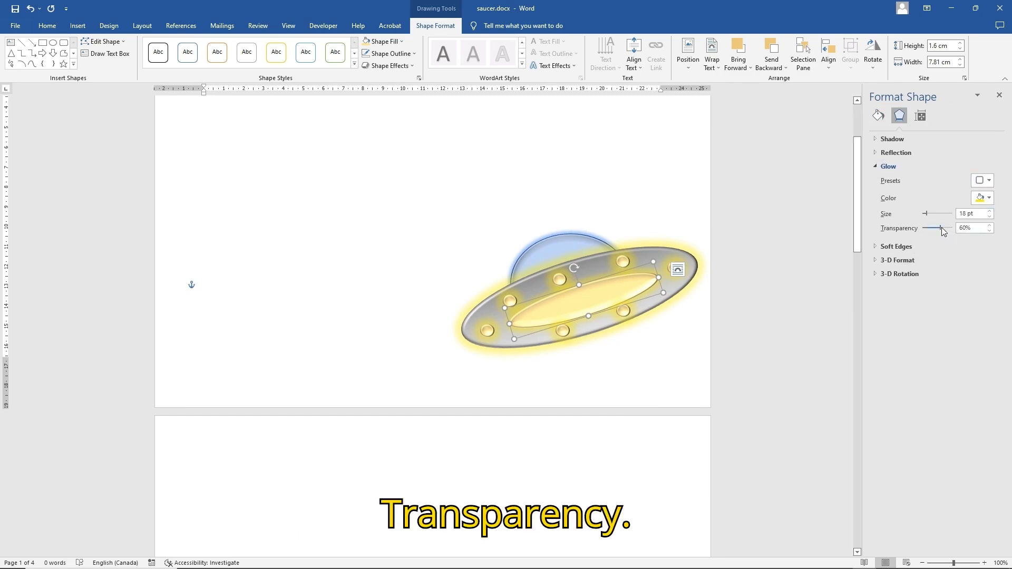
left_click_drag(941, 228, 932, 228)
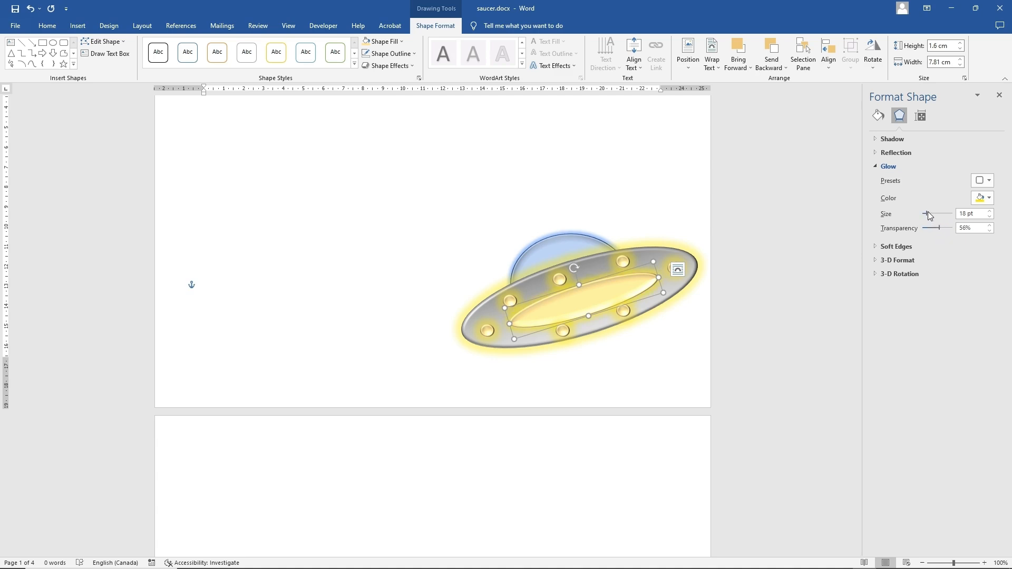
left_click_drag(928, 211, 936, 213)
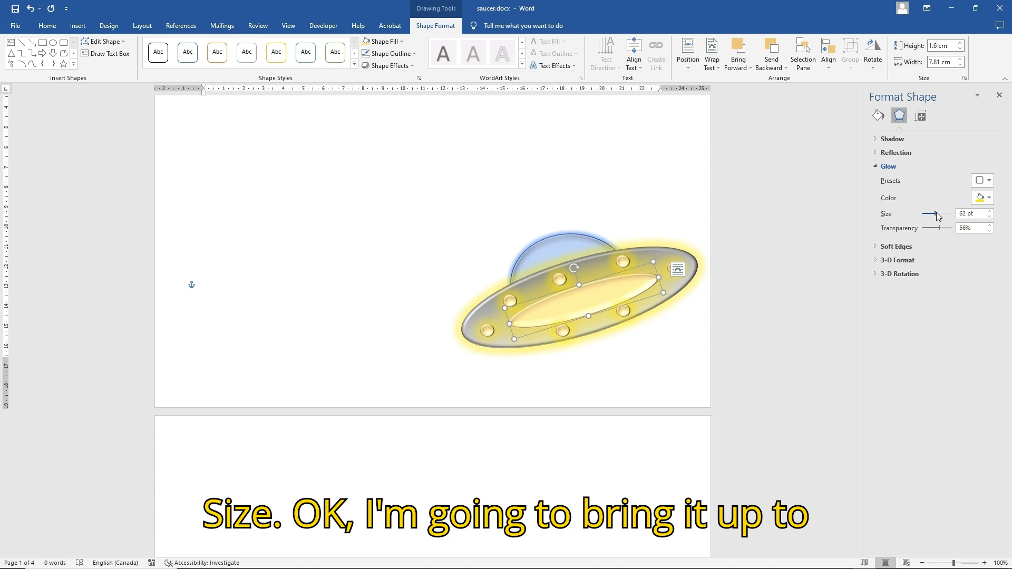
left_click_drag(943, 311, 943, 312)
- Reduce the yellow center oval's top bevel width to 7.5 pt and deselect the shape
left_click(896, 261)
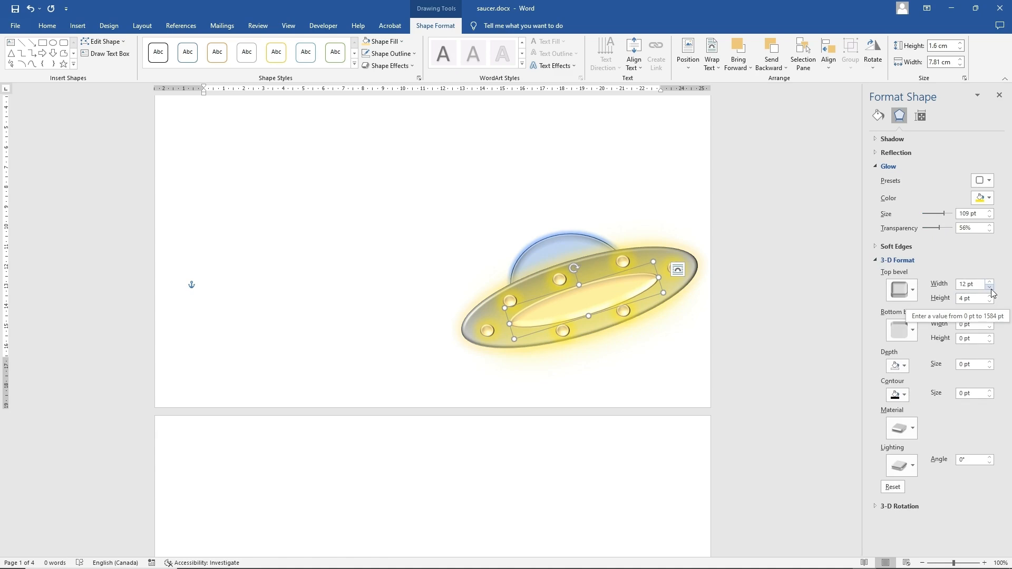
left_click(991, 288)
left_click(990, 287)
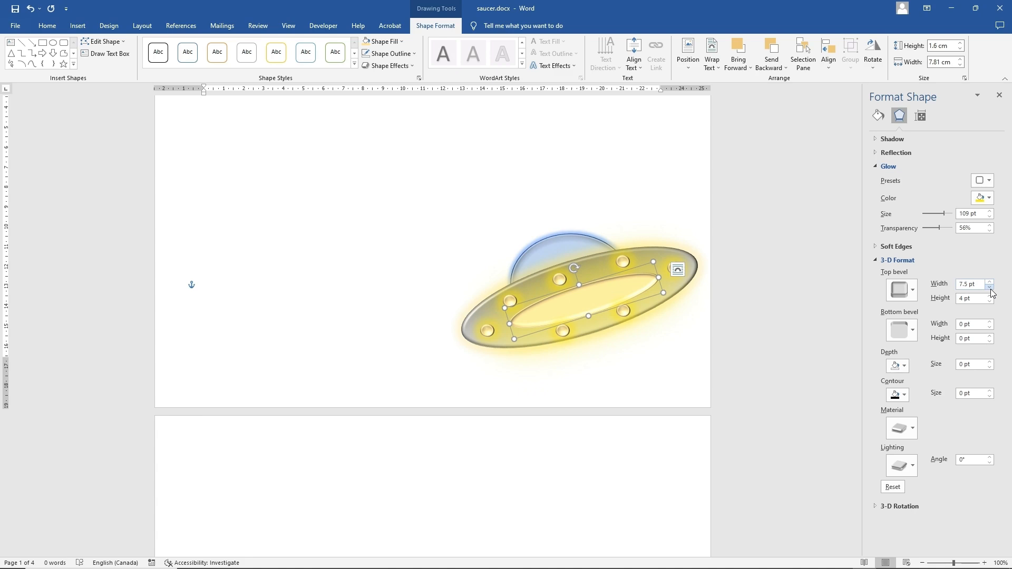
left_click(800, 262)
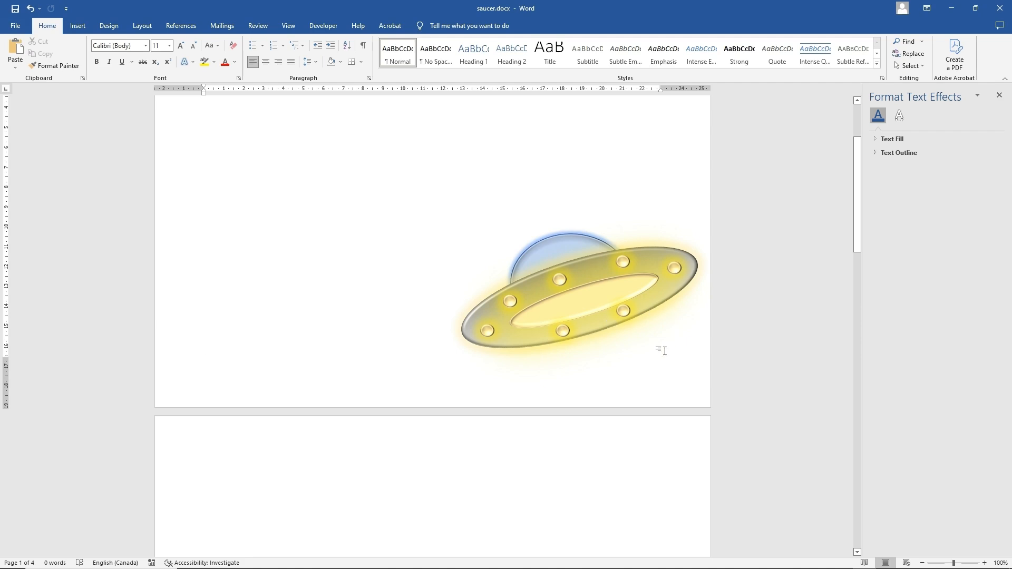
- Remove the glow from the saucer's gray body, comparing the look by undoing and redoing the change
left_click(618, 293)
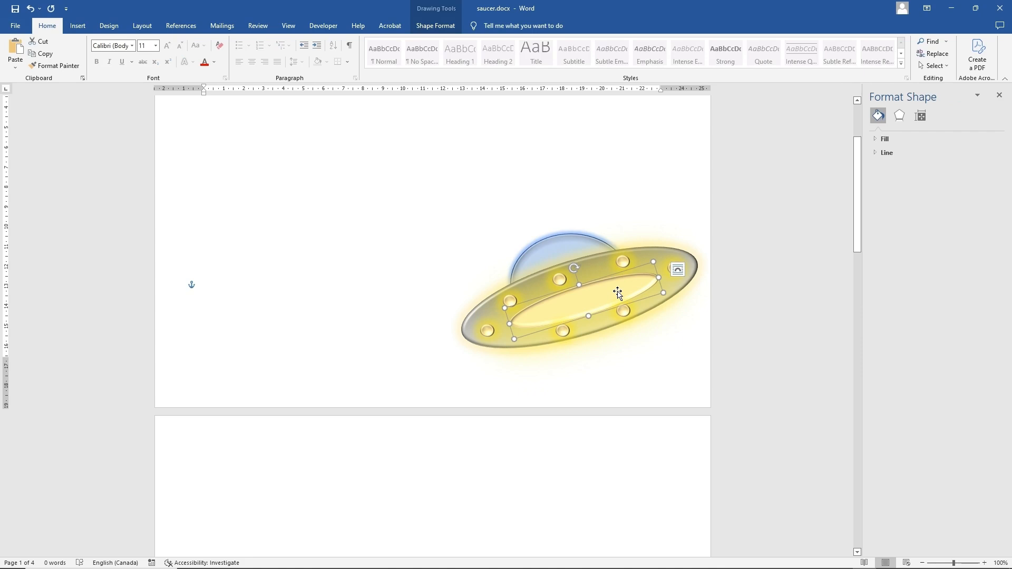
left_click(690, 267)
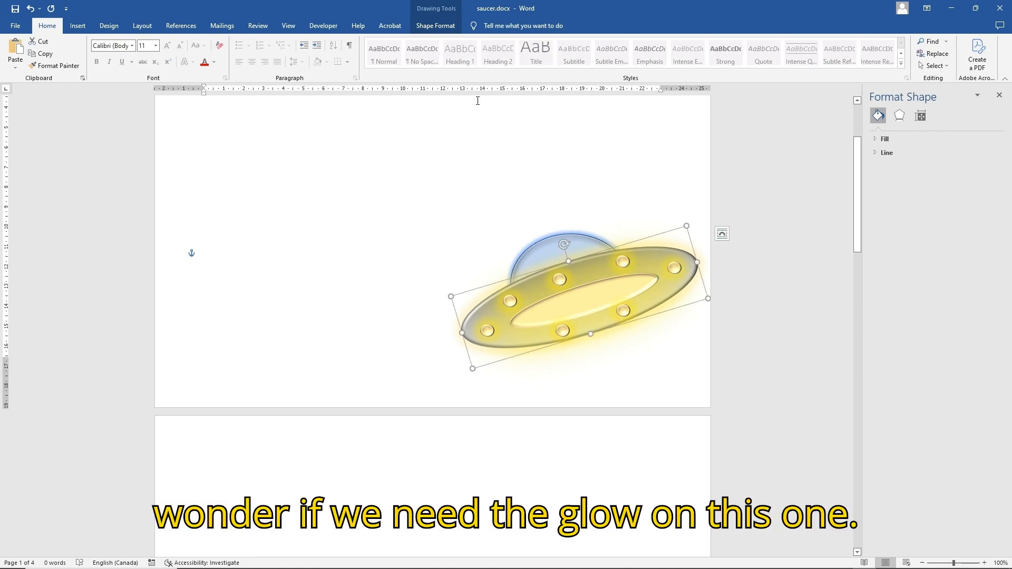
left_click(433, 26)
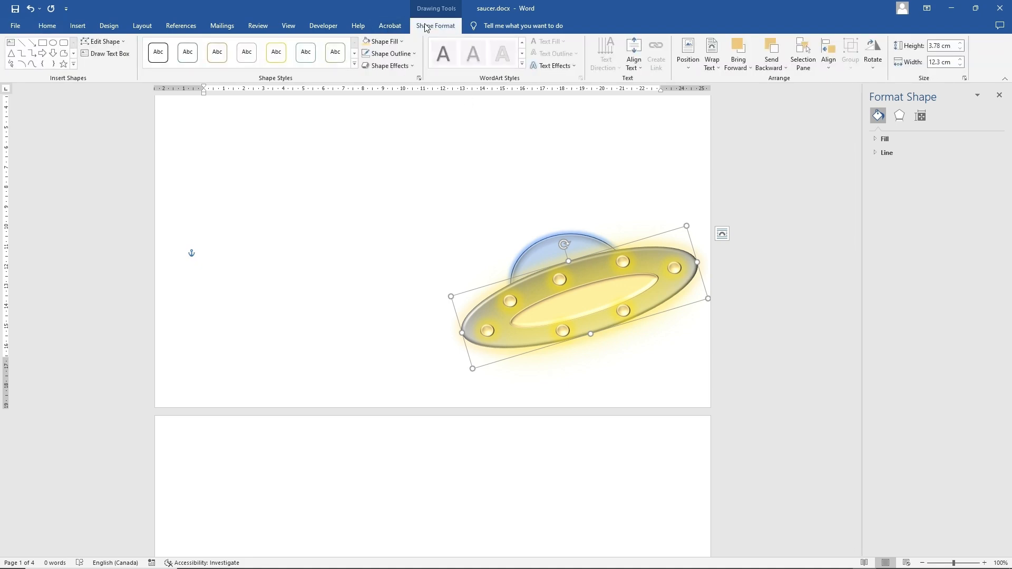
left_click(404, 66)
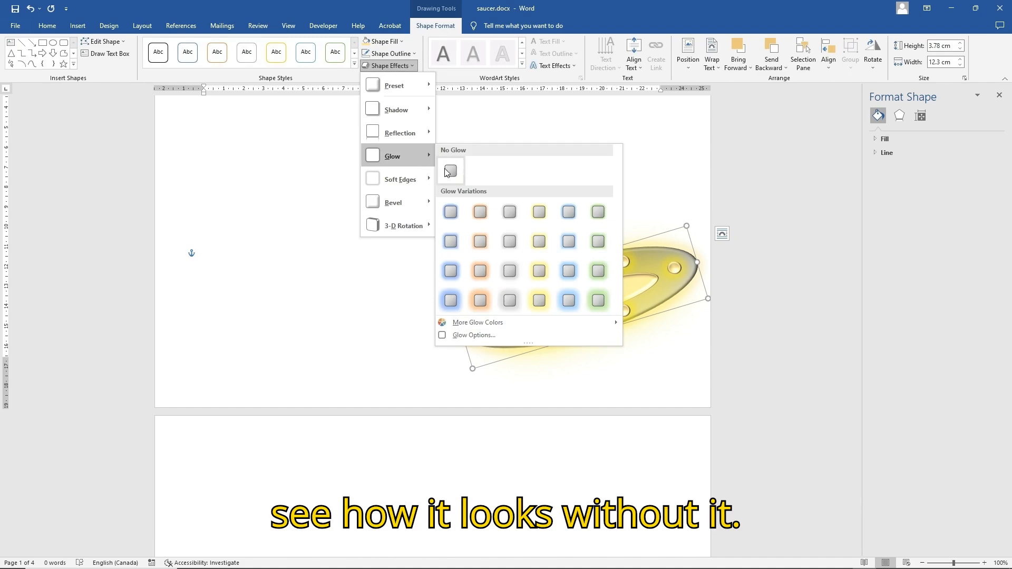
left_click(447, 170)
left_click(389, 177)
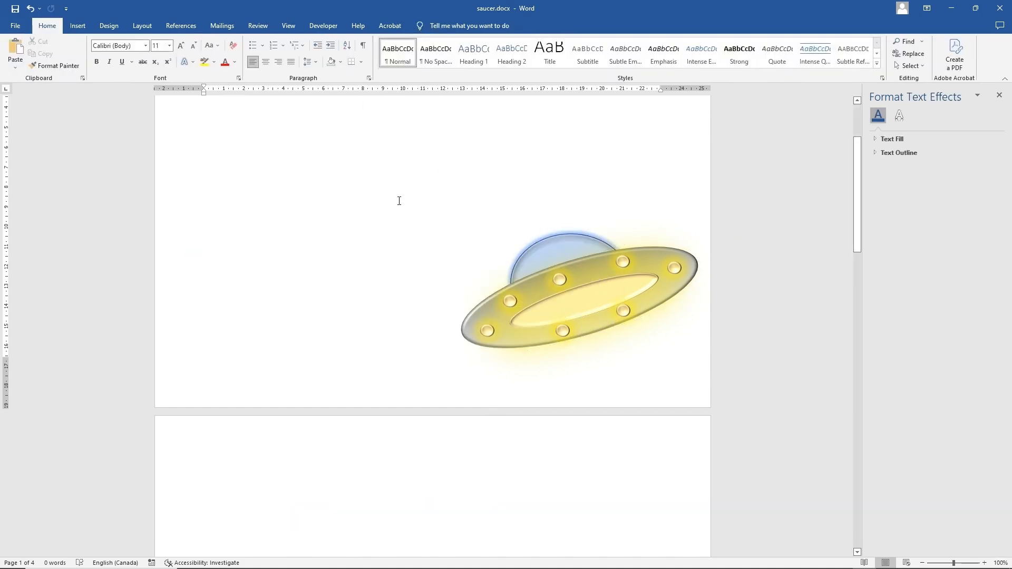
left_click(31, 9)
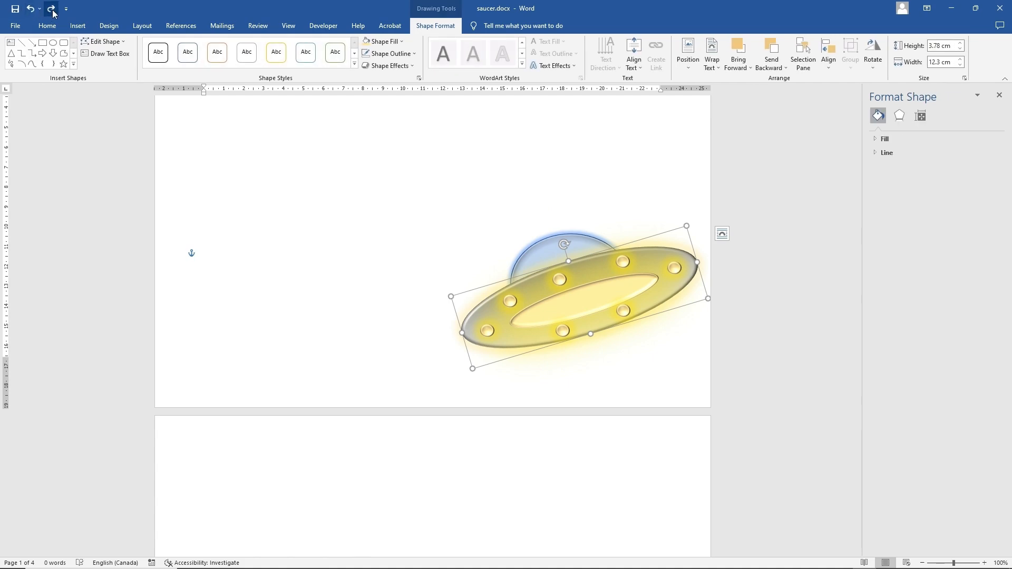
left_click(51, 9)
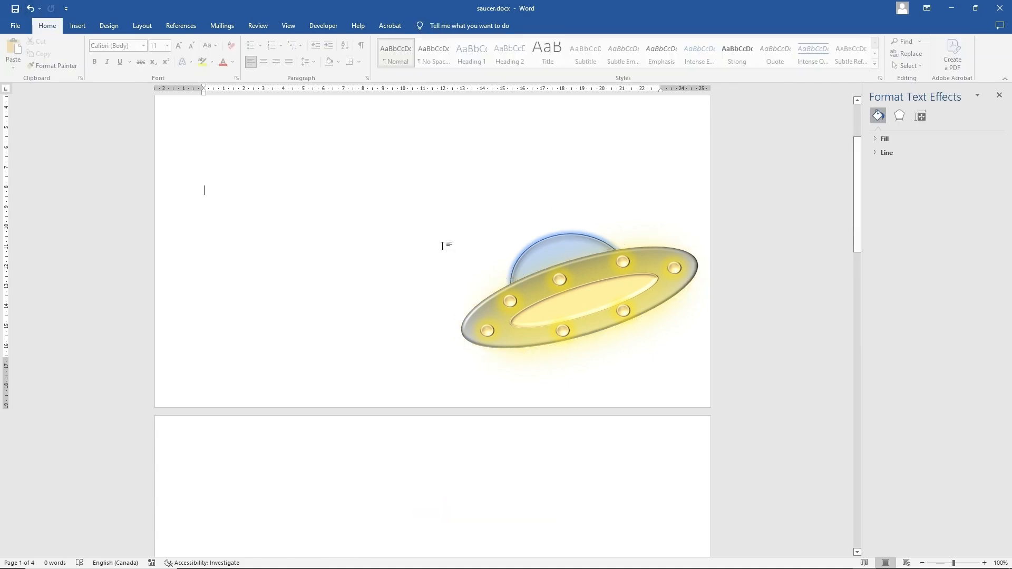
- Enlarge the yellow center oval's glow to about 142 pt, fine-tune its transparency and deselect the shape
left_click(593, 308)
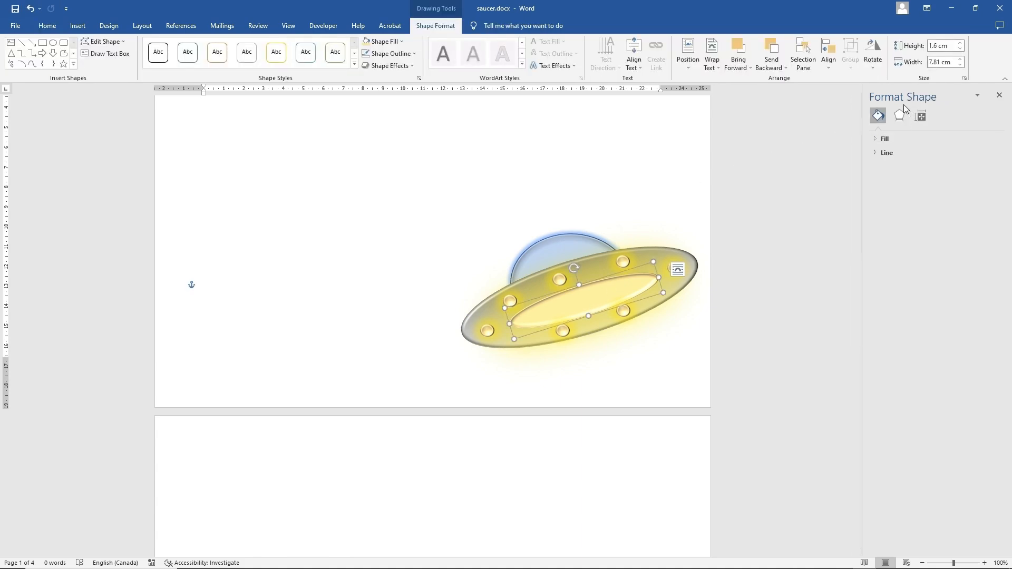
left_click(901, 115)
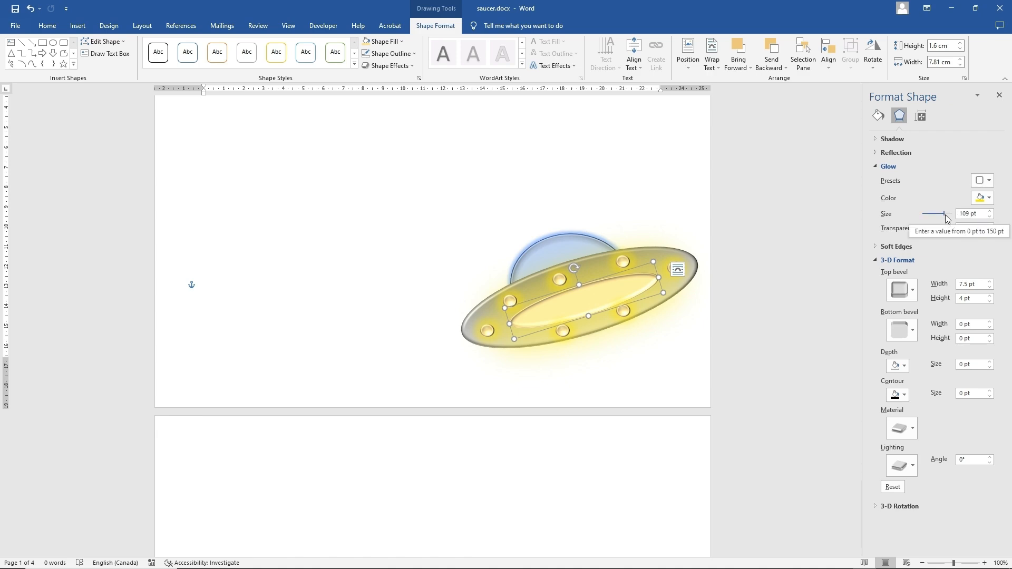
left_click_drag(946, 217, 954, 214)
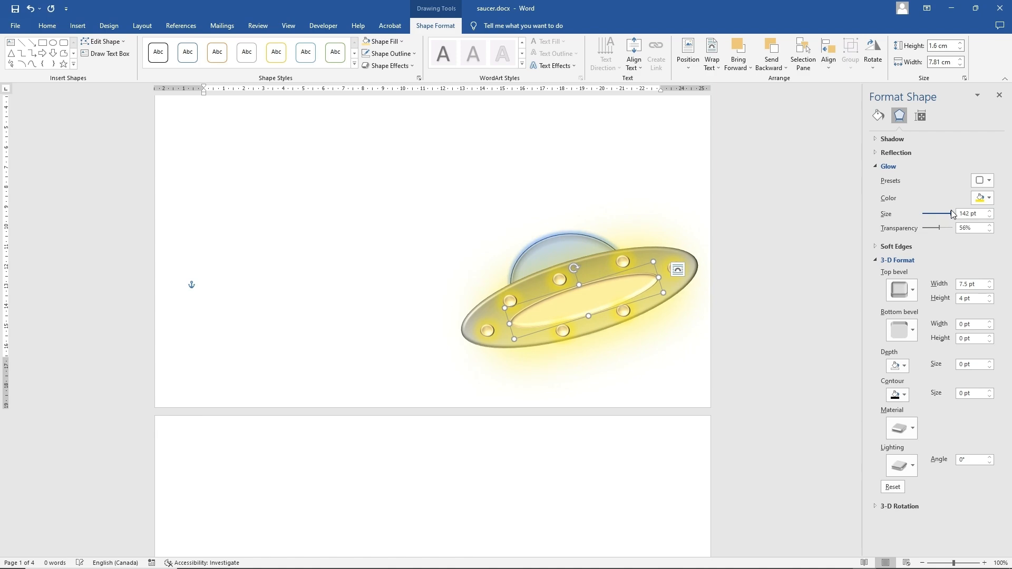
left_click_drag(954, 214, 958, 213)
left_click_drag(939, 228, 941, 232)
left_click_drag(952, 217, 950, 218)
left_click(653, 188)
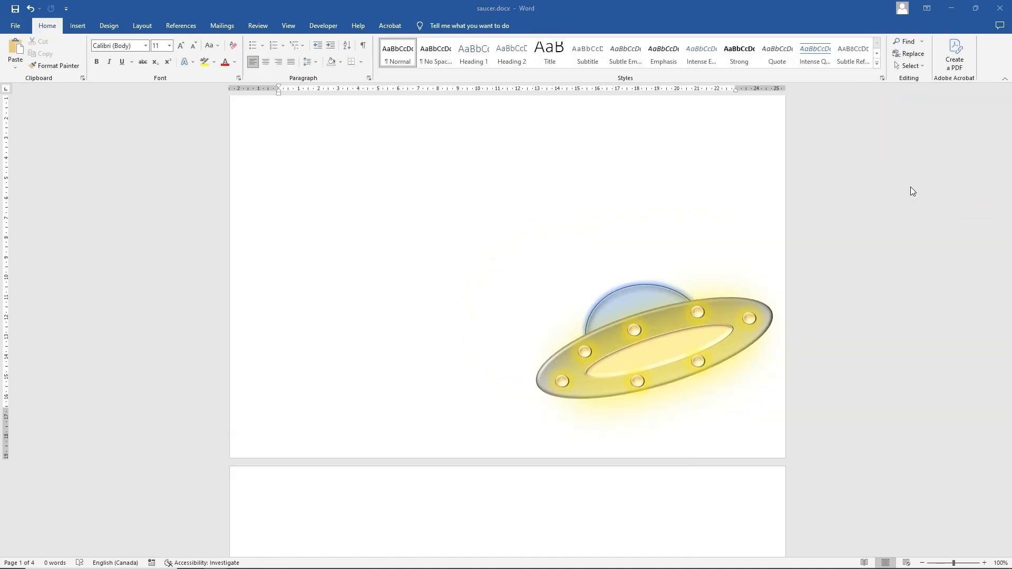
- Select all the shapes that make up the saucer and group them into one object
left_click(909, 66)
left_click(889, 92)
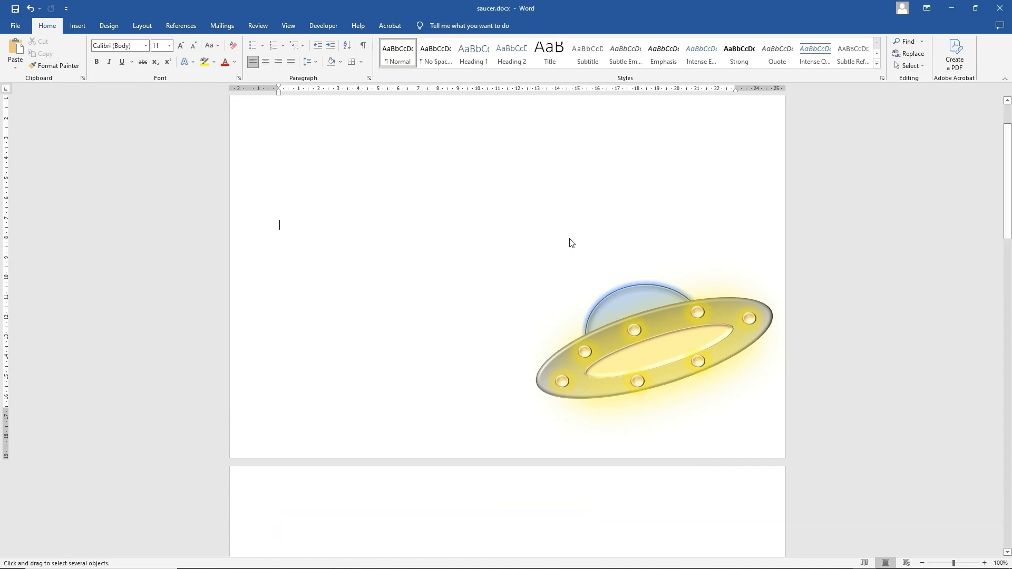
mouse_move(513, 237)
left_mouse_down()
mouse_move(669, 291)
mouse_move(759, 428)
mouse_move(785, 429)
left_mouse_up()
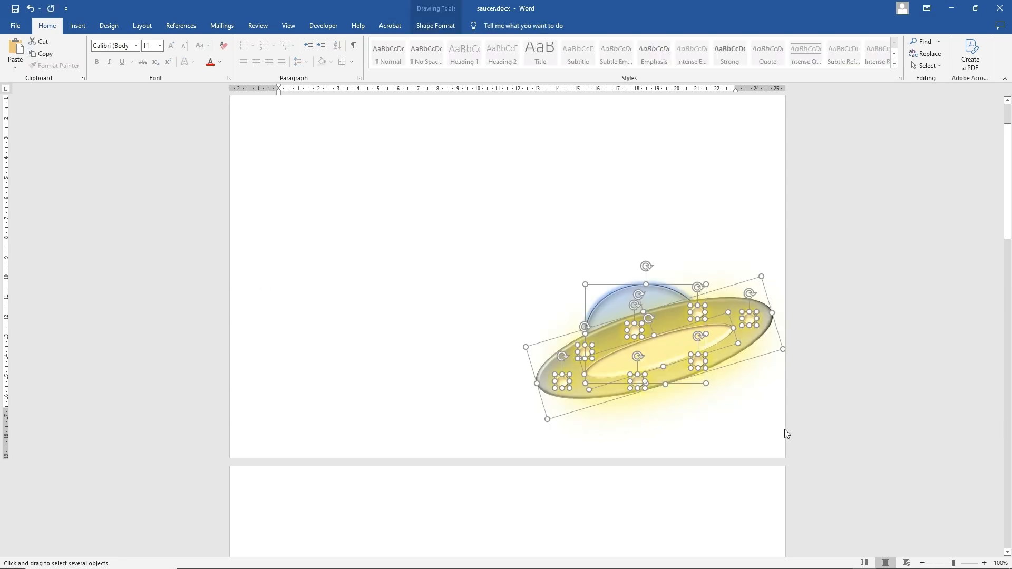
left_click(436, 26)
left_click(850, 52)
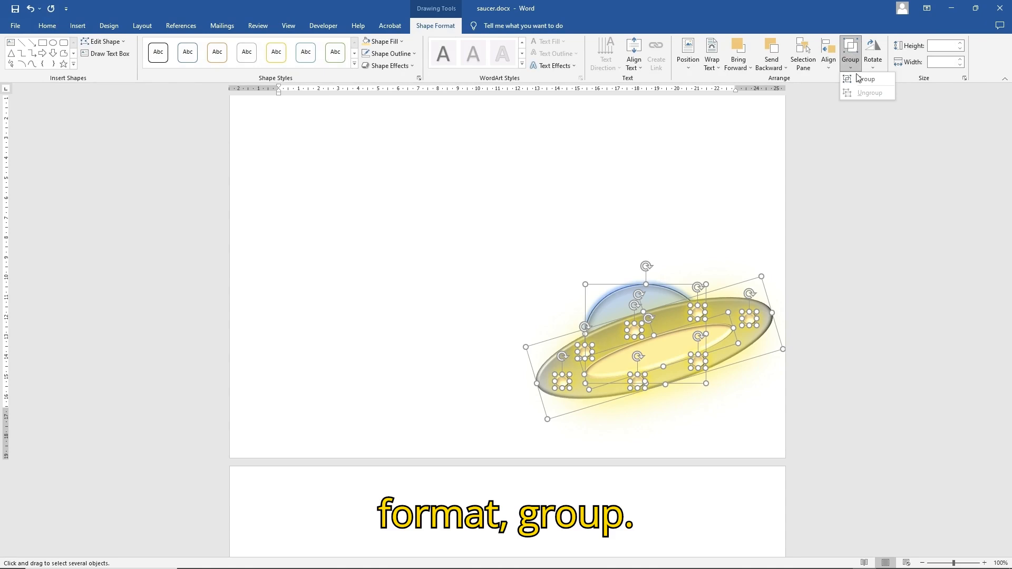
left_click(858, 77)
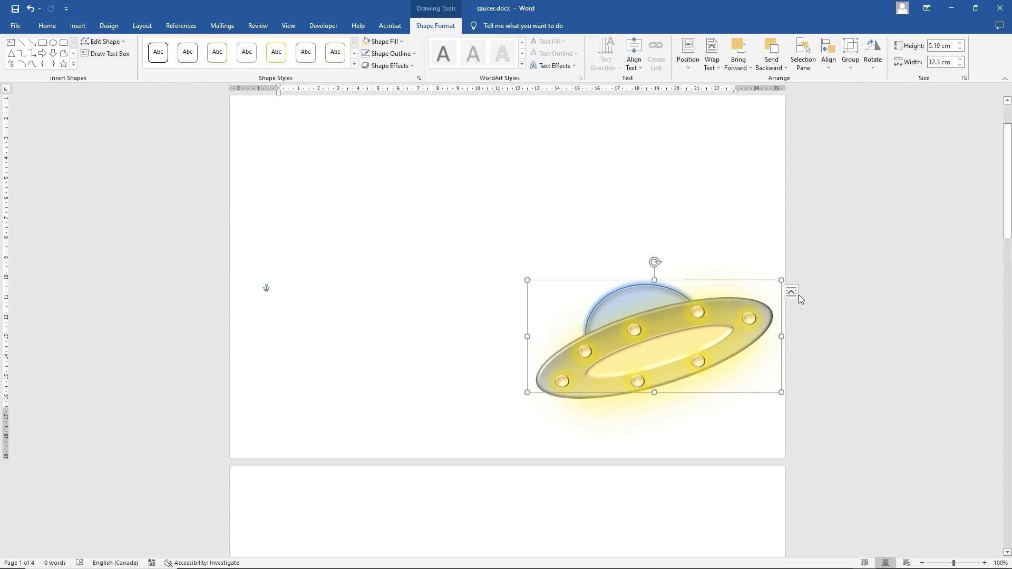
- Move the grouped saucer to the upper middle of the first page and deselect it
left_click(792, 294)
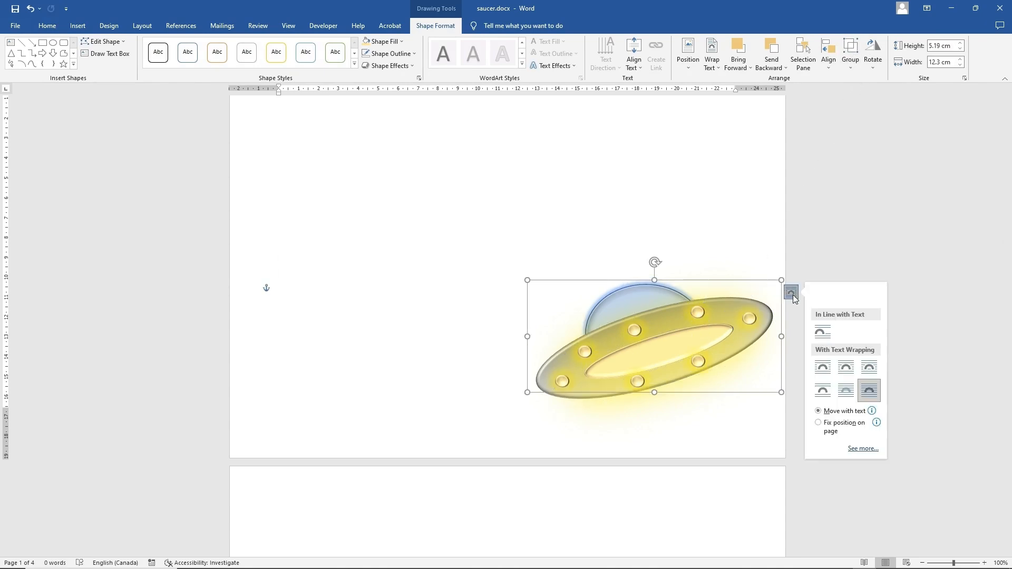
left_click(744, 252)
left_click(720, 315)
left_click_drag(720, 315, 549, 156)
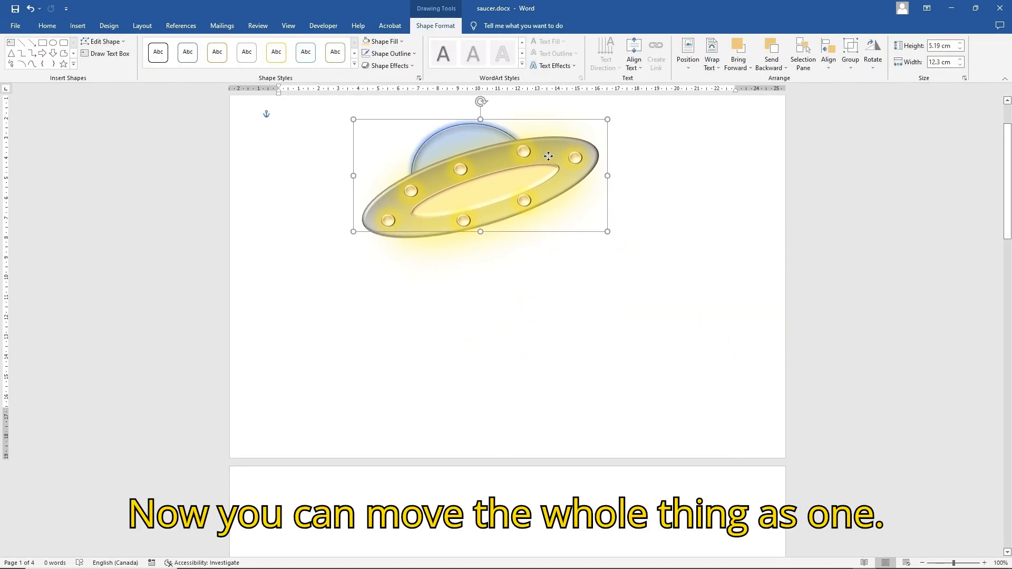
left_click(682, 172)
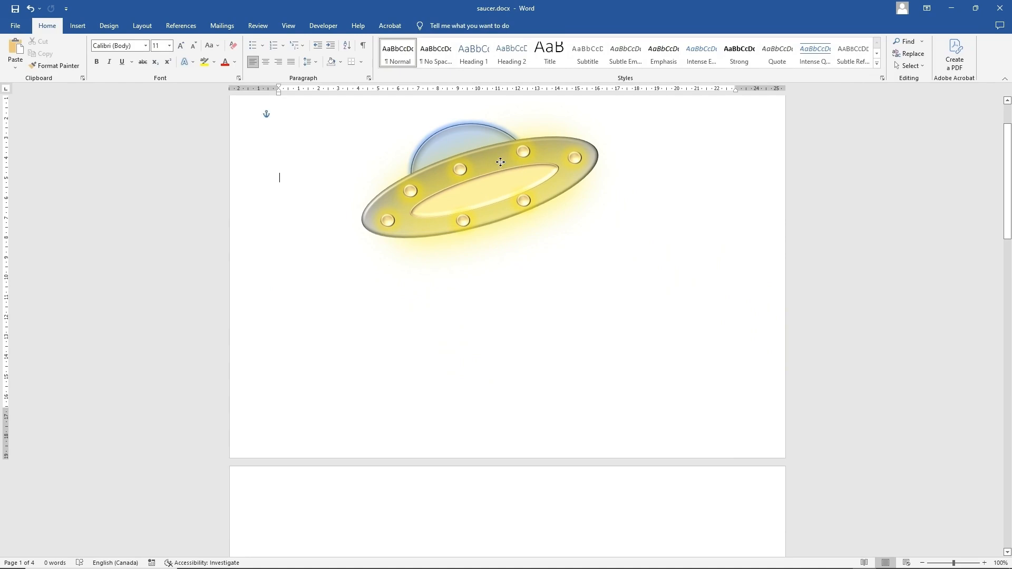
left_click_drag(500, 162, 524, 176)
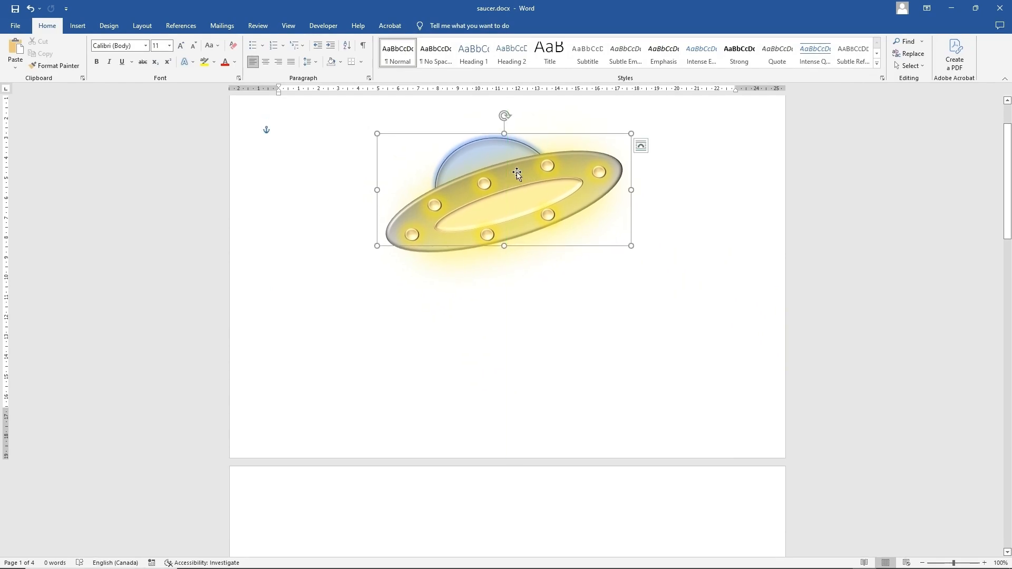
left_click(709, 205)
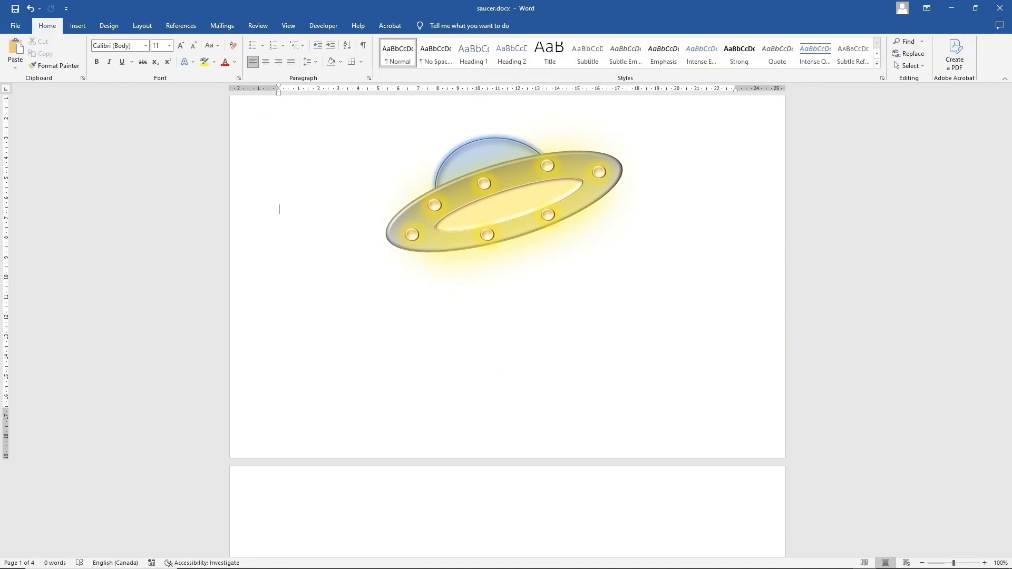